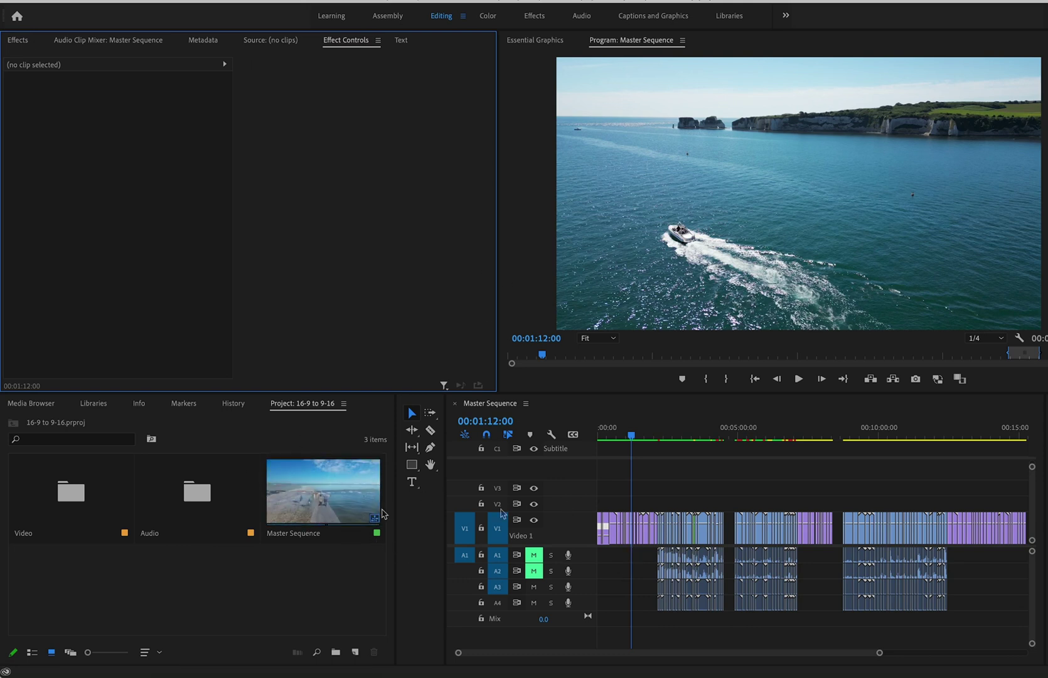
pyautogui.hscroll(10, 668, 497)
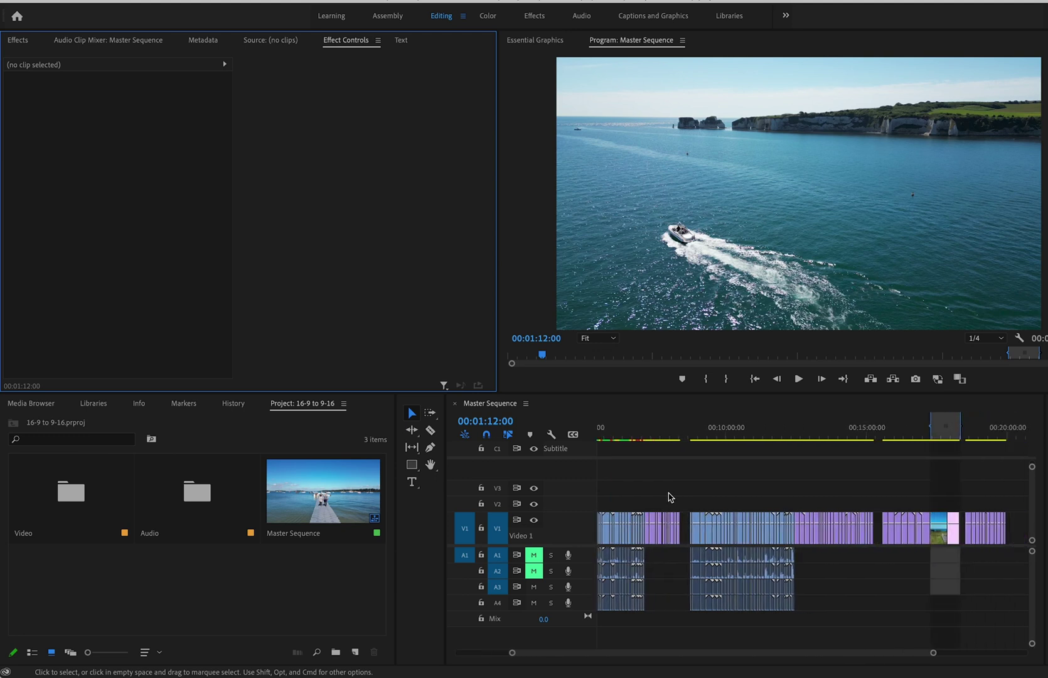
pyautogui.hscroll(-10, 670, 497)
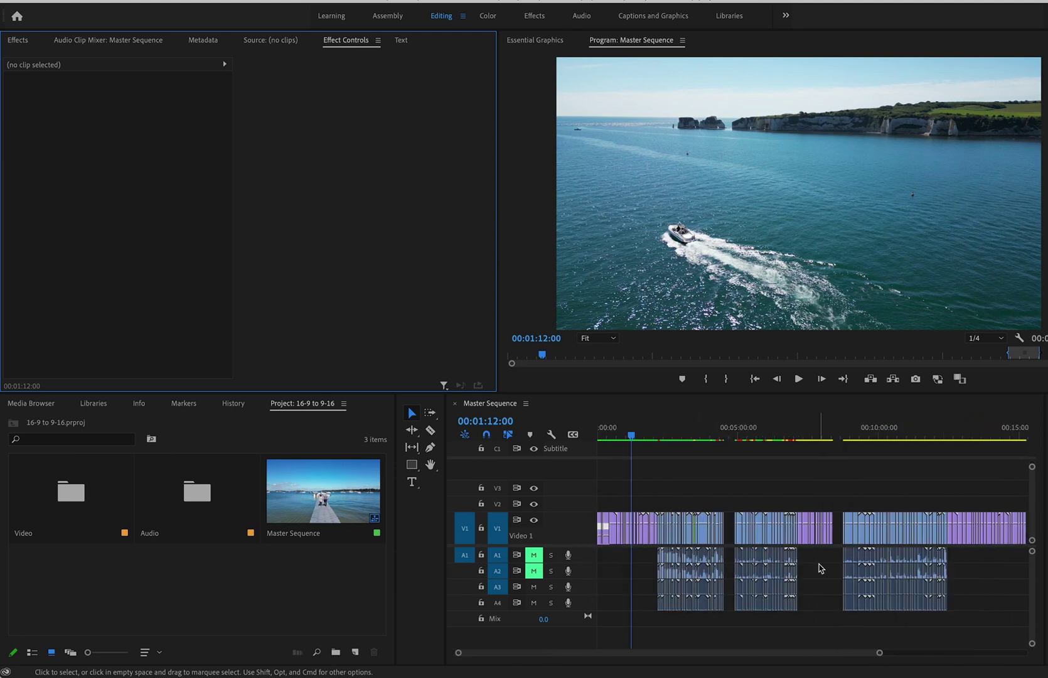
pyautogui.hscroll(6, 822, 565)
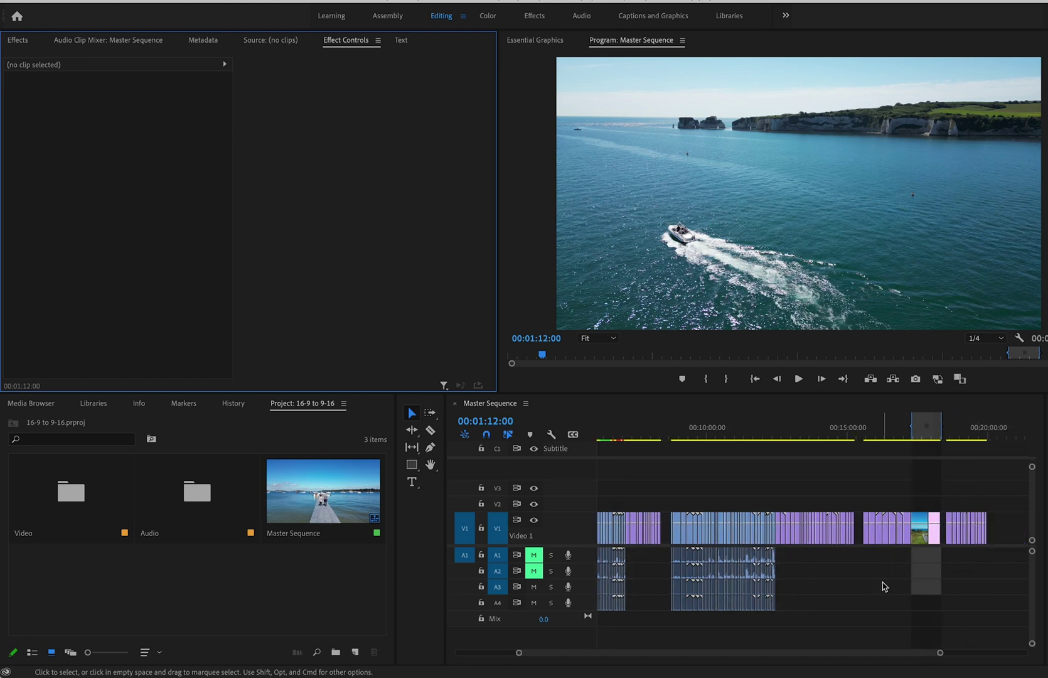
pyautogui.hscroll(-6, 824, 592)
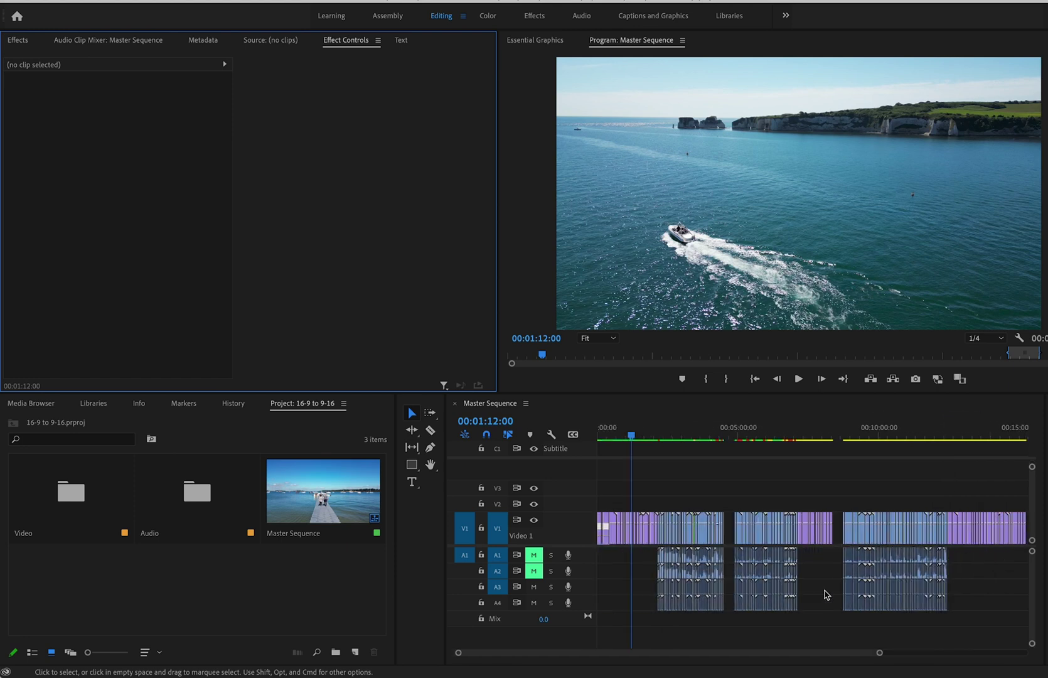
pyautogui.click(337, 520)
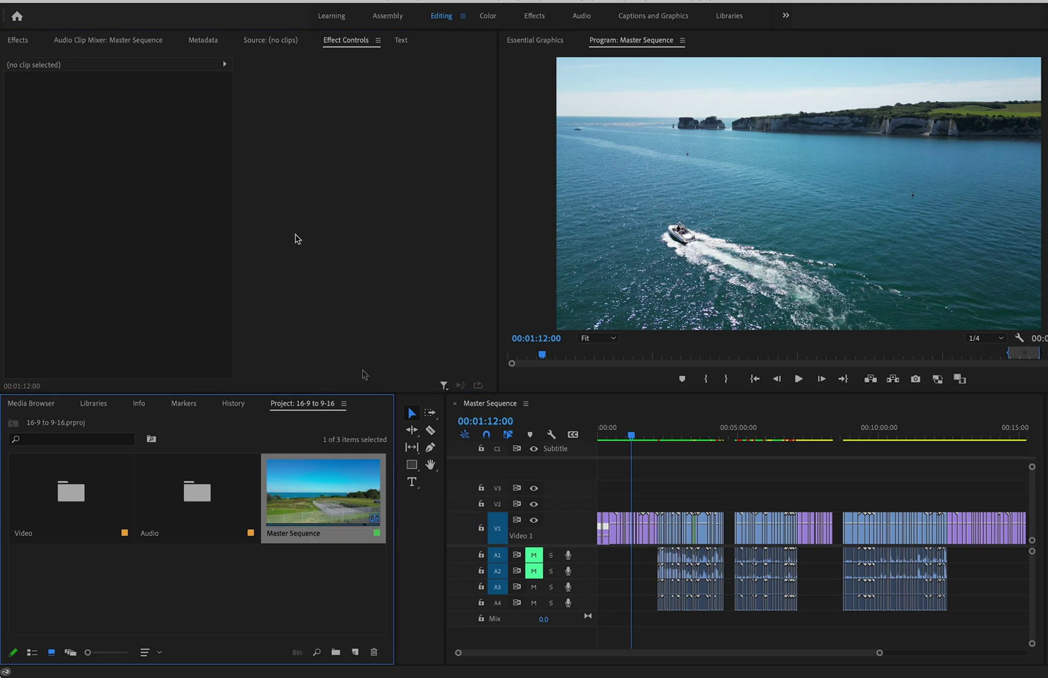
pyautogui.click(343, 250)
pyautogui.click(107, 0)
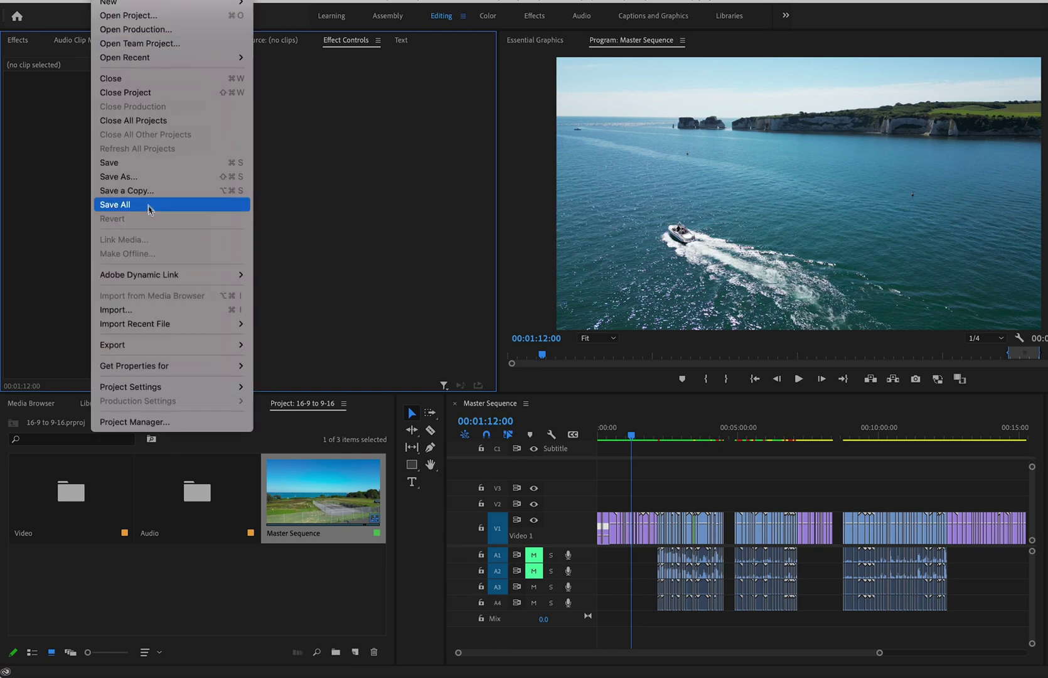
pyautogui.click(334, 218)
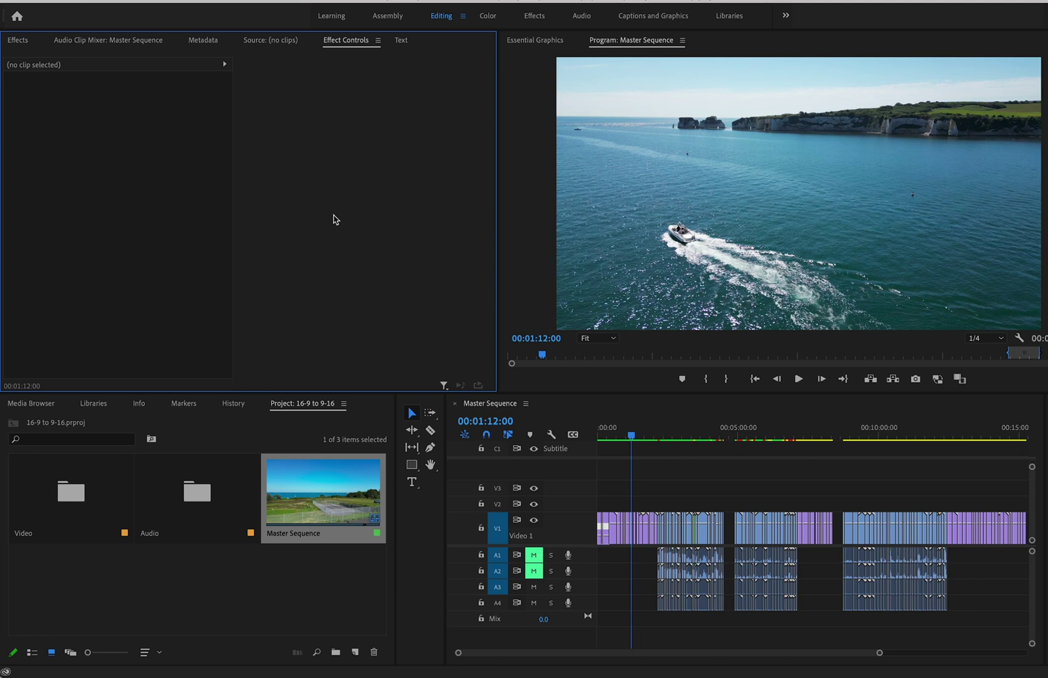
# Duplicate the Master Sequence in the project and rename the copy "Master Sequence Vertical".
pyautogui.rightClick(326, 484)
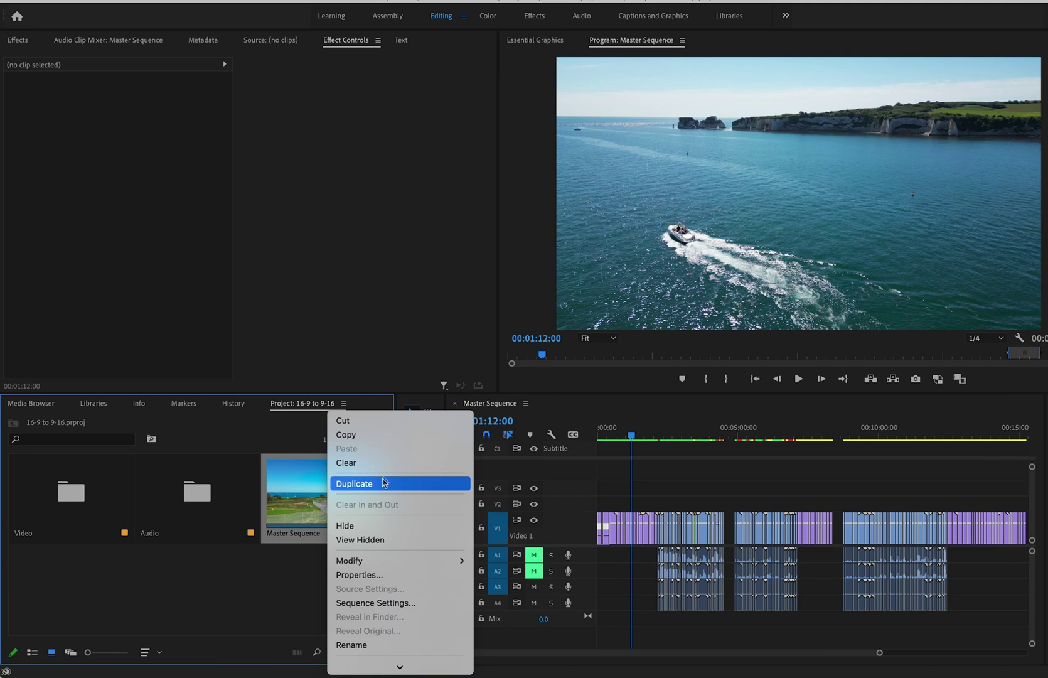
pyautogui.click(381, 485)
pyautogui.click(73, 624)
pyautogui.click(72, 624)
pyautogui.press('BackSpace')
pyautogui.press('BackSpace')
pyautogui.press('BackSpace')
pyautogui.press('BackSpace')
pyautogui.press('BackSpace')
pyautogui.press('BackSpace')
pyautogui.press('BackSpace')
pyautogui.write('Vertical')
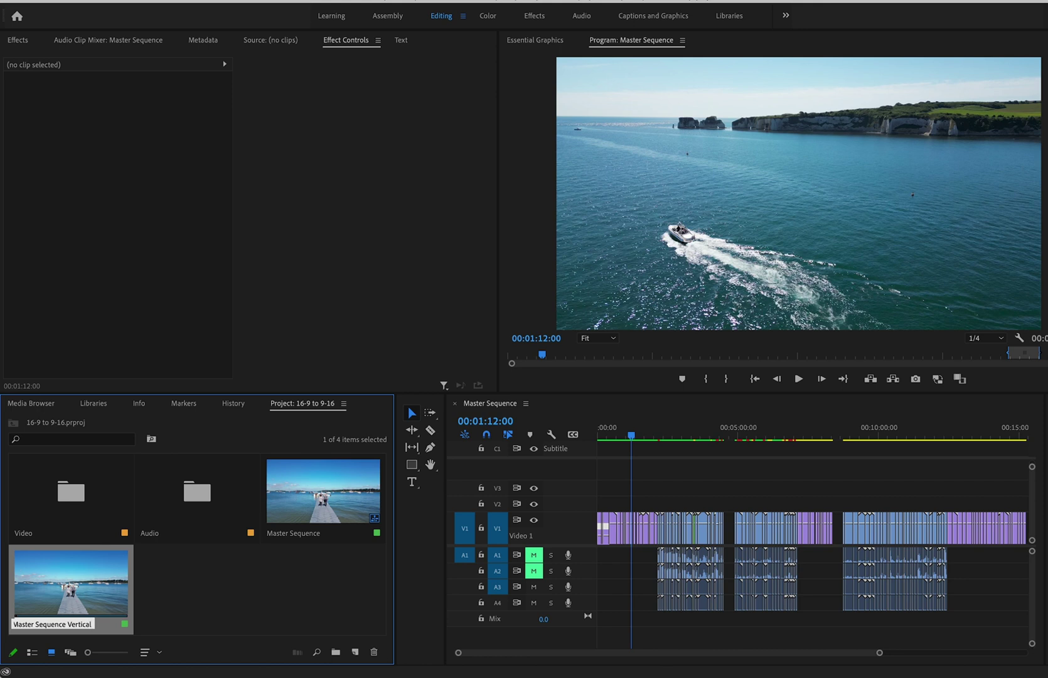
pyautogui.press('Tab')
# Open Master Sequence Vertical in the timeline and bring up its sequence settings.
pyautogui.click(76, 602)
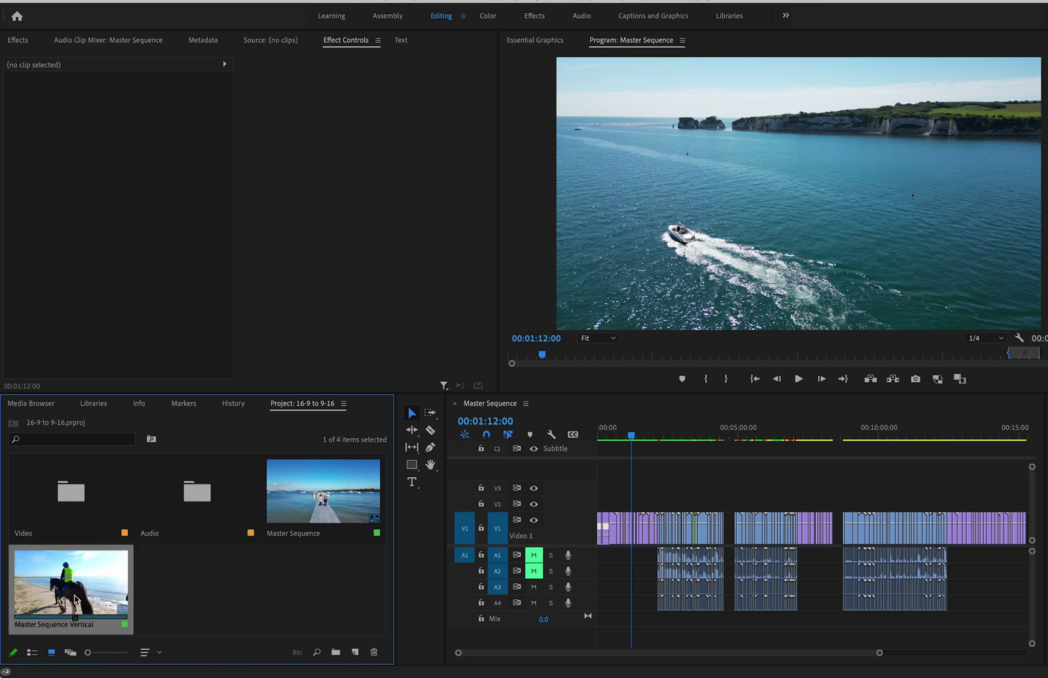
pyautogui.doubleClick(76, 600)
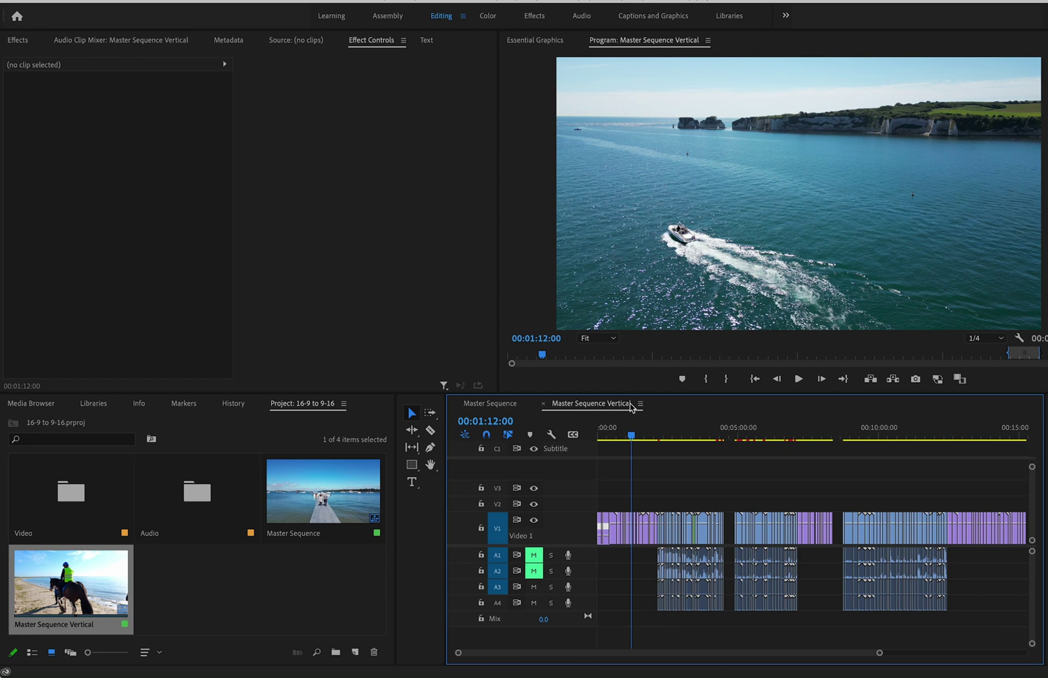
pyautogui.click(188, 0)
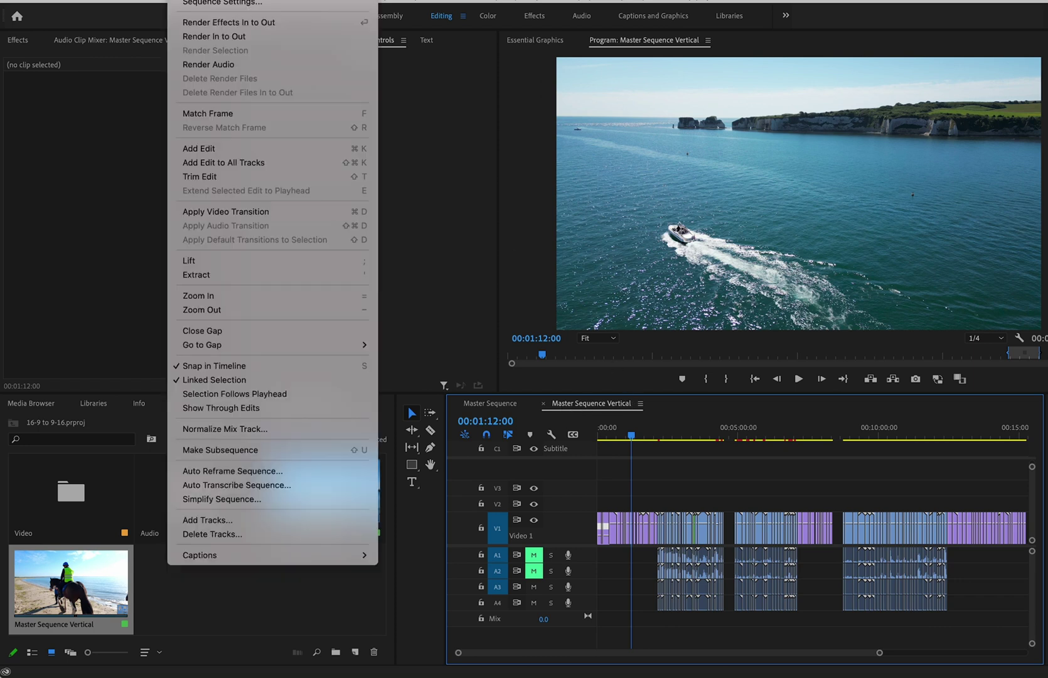
pyautogui.click(229, 2)
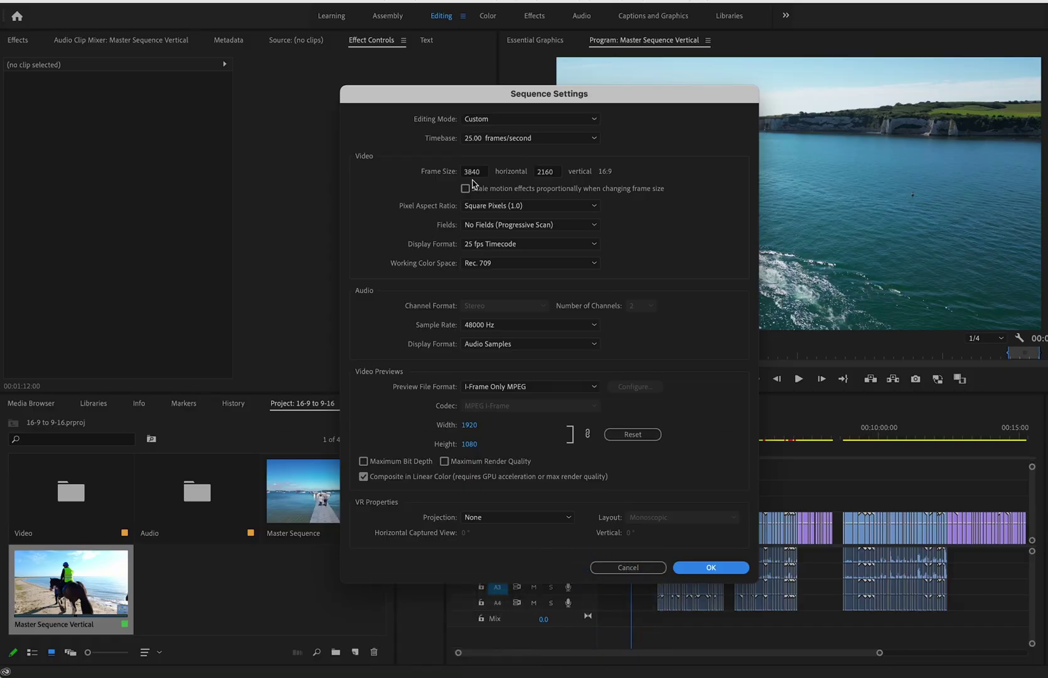
# Try a frame size of 1920 horizontal by 1080 vertical for the duplicated sequence.
pyautogui.doubleClick(489, 171)
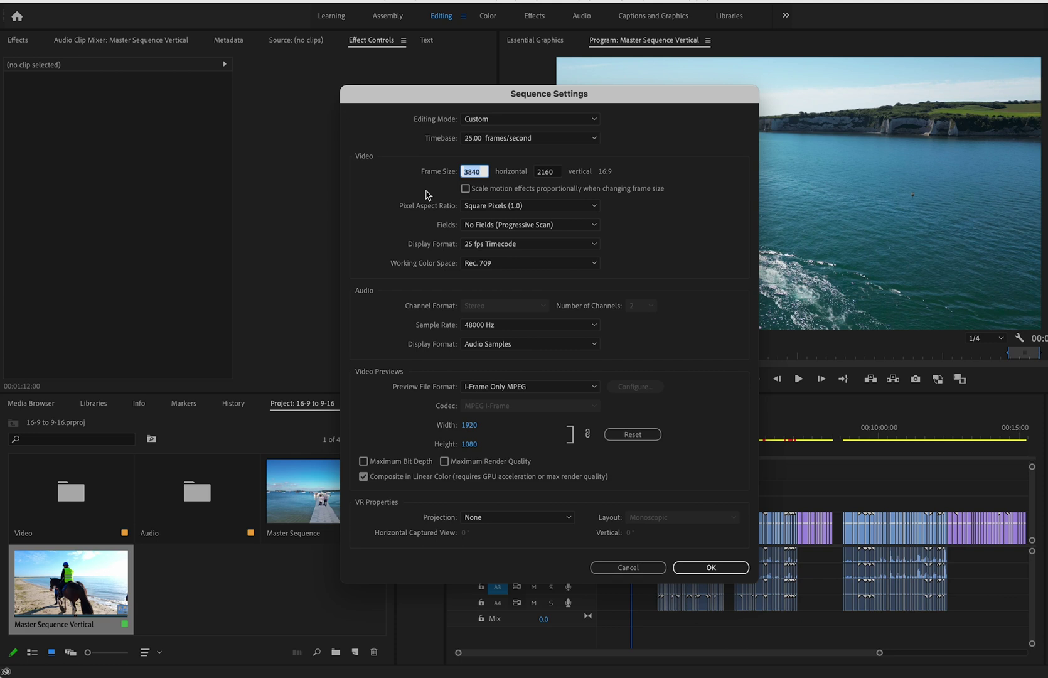
pyautogui.write('1920')
pyautogui.click(547, 171)
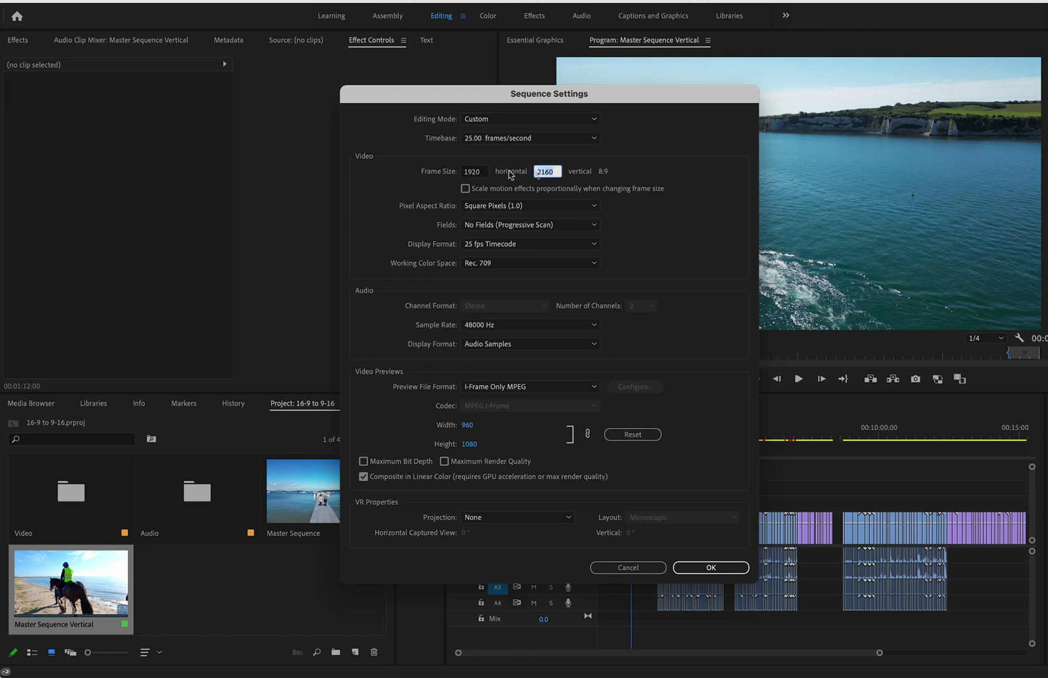
pyautogui.write('1080')
pyautogui.click(634, 172)
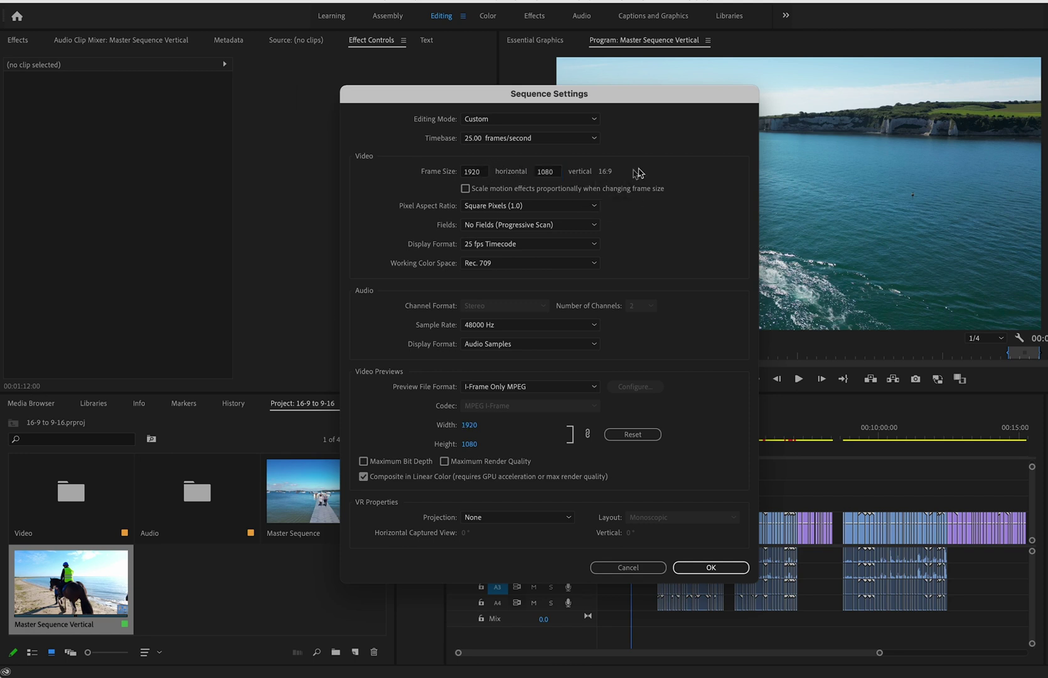
# Set the sequence's frame size to 1080 horizontal by 1920 vertical and apply it, accepting the deletion of all preview files.
pyautogui.click(471, 172)
pyautogui.write('1080')
pyautogui.press('Tab')
pyautogui.write('1920')
pyautogui.press('Tab')
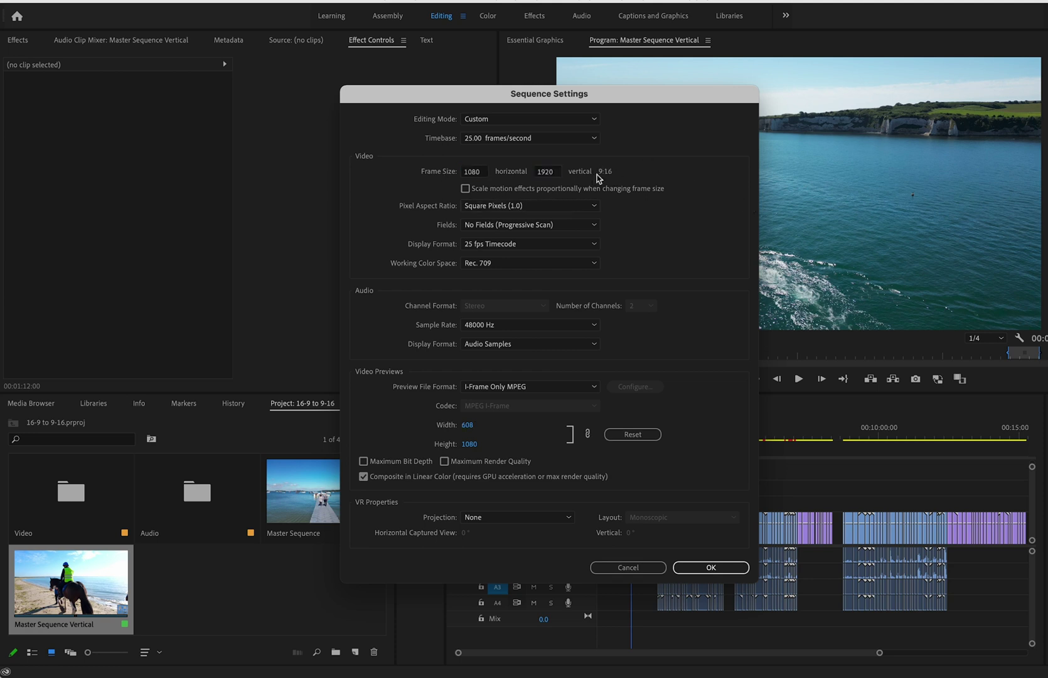
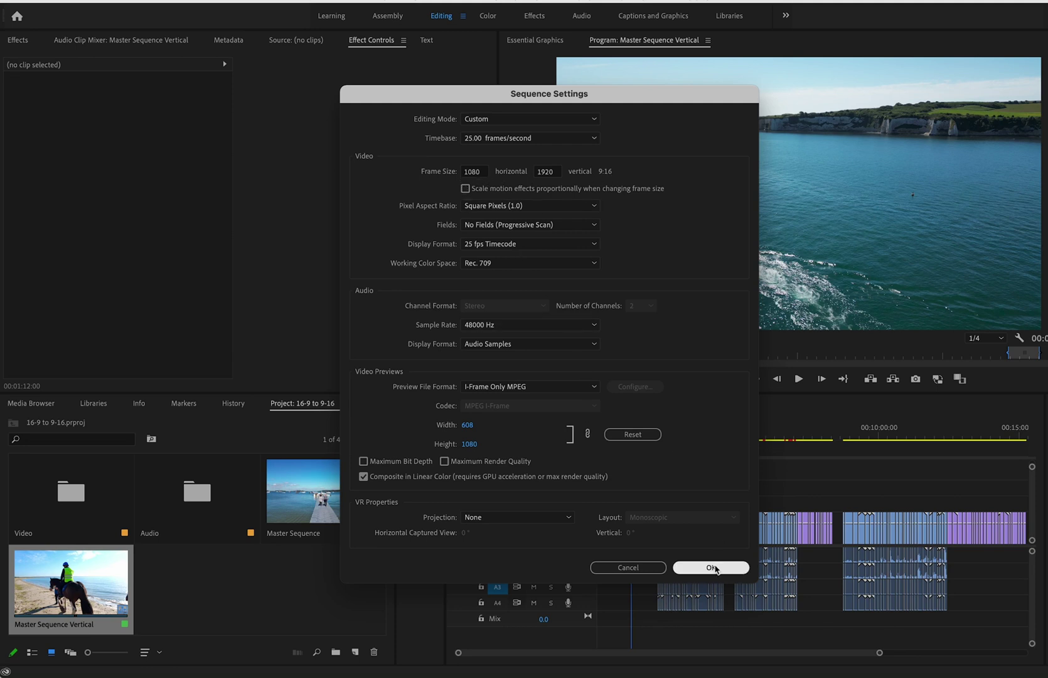
pyautogui.click(712, 568)
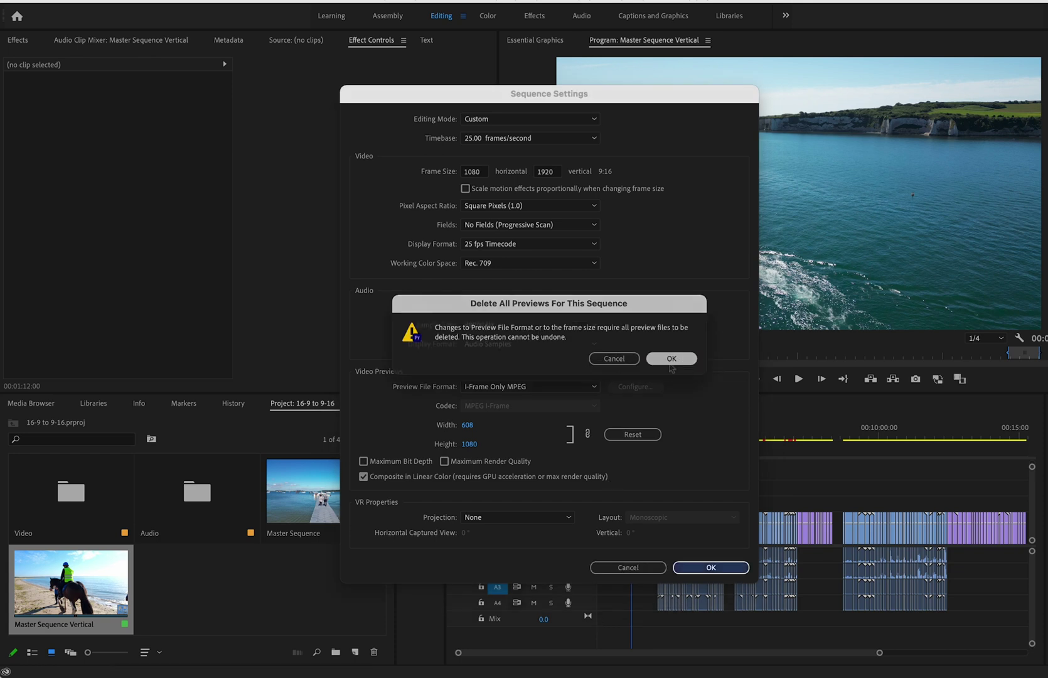
pyautogui.click(671, 359)
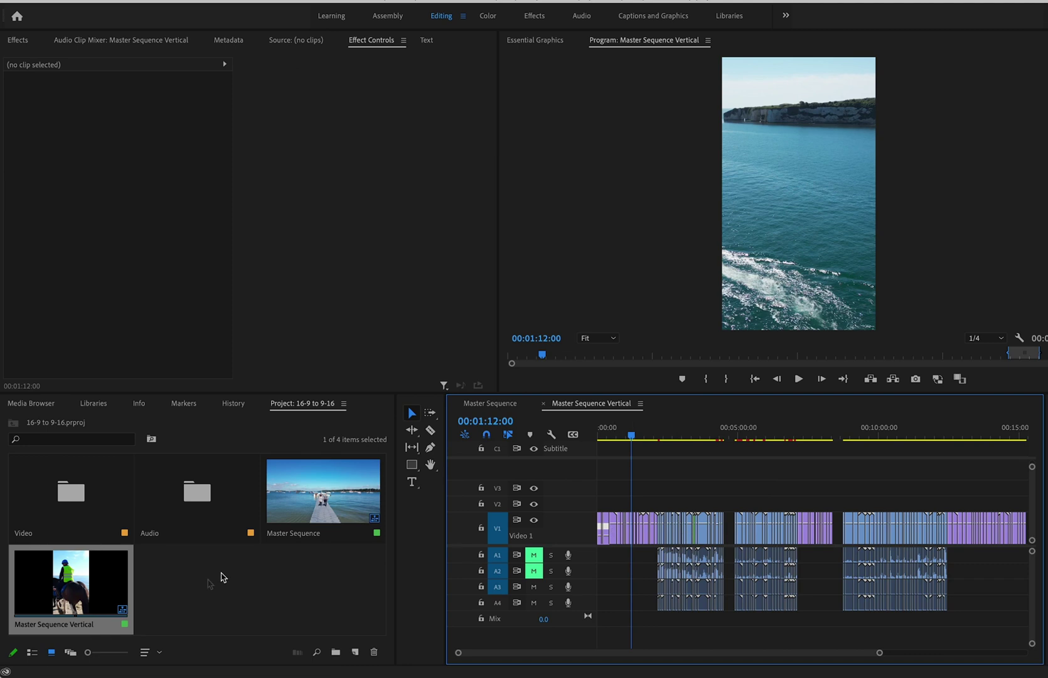
# Compare the original Master Sequence with the vertical version and return the playhead to the start of the vertical sequence.
pyautogui.doubleClick(294, 480)
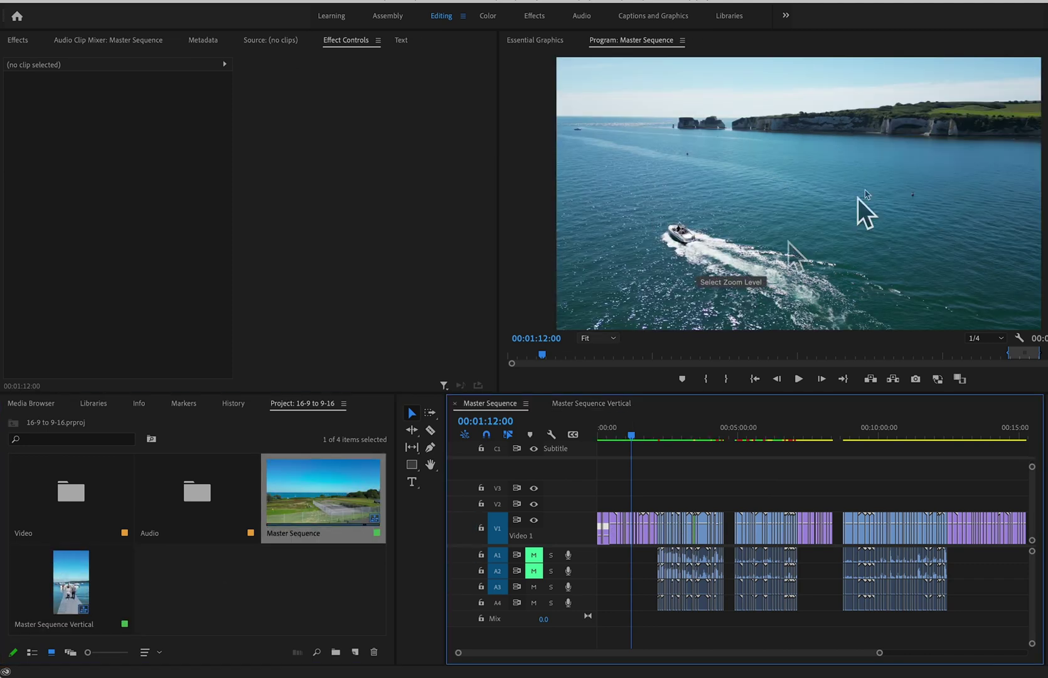
pyautogui.doubleClick(65, 585)
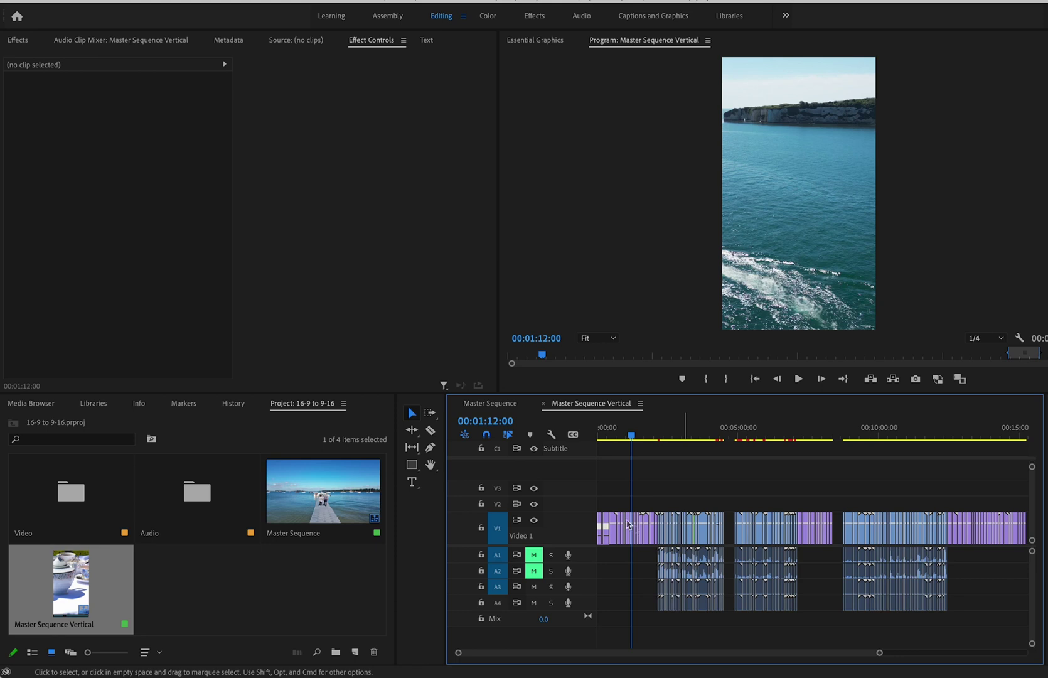
pyautogui.moveTo(614, 439); pyautogui.dragTo(598, 440)
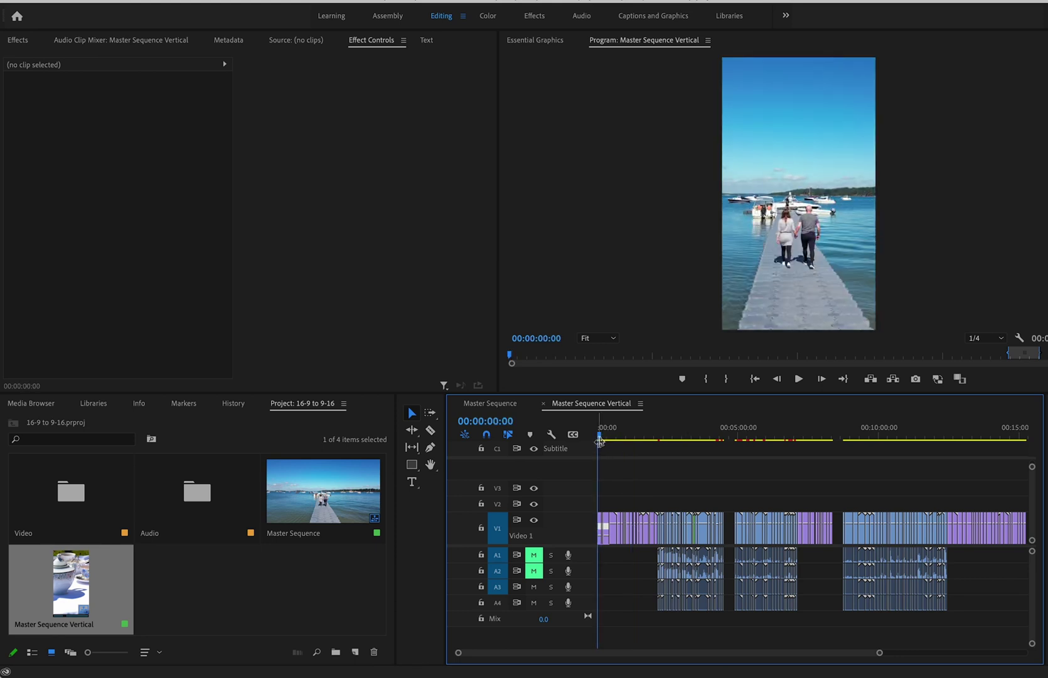
# Set the scale of the first DJI_0076.MP4 clip in the vertical sequence to 90.
pyautogui.moveTo(880, 652); pyautogui.dragTo(718, 656)
pyautogui.click(659, 525)
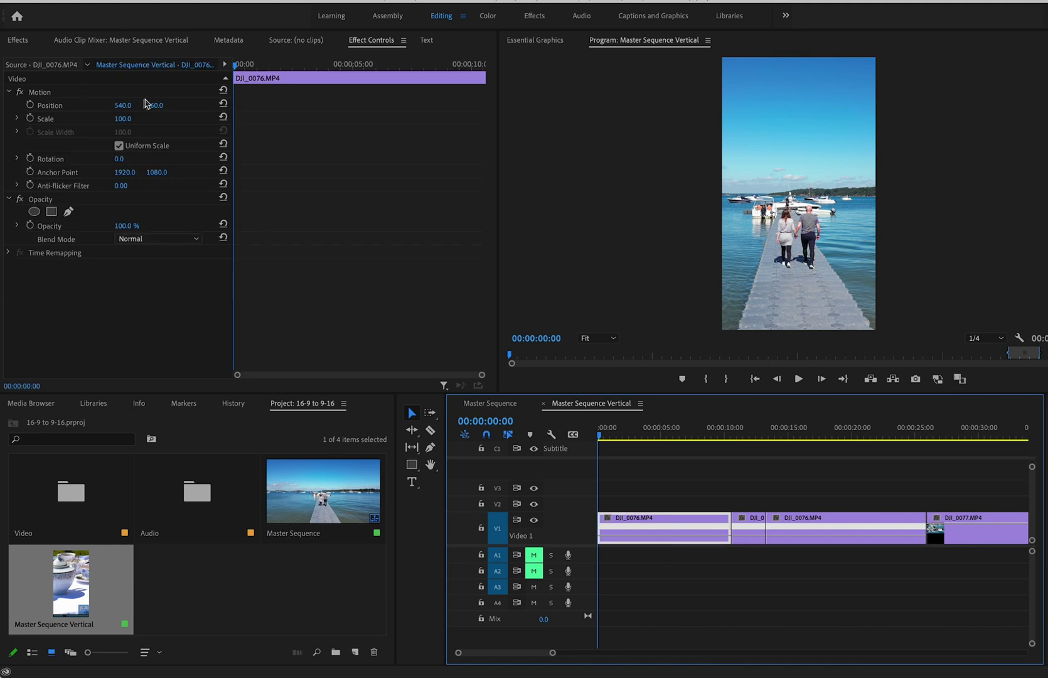
pyautogui.click(123, 119)
pyautogui.moveTo(123, 119); pyautogui.dragTo(128, 118)
pyautogui.click(125, 118)
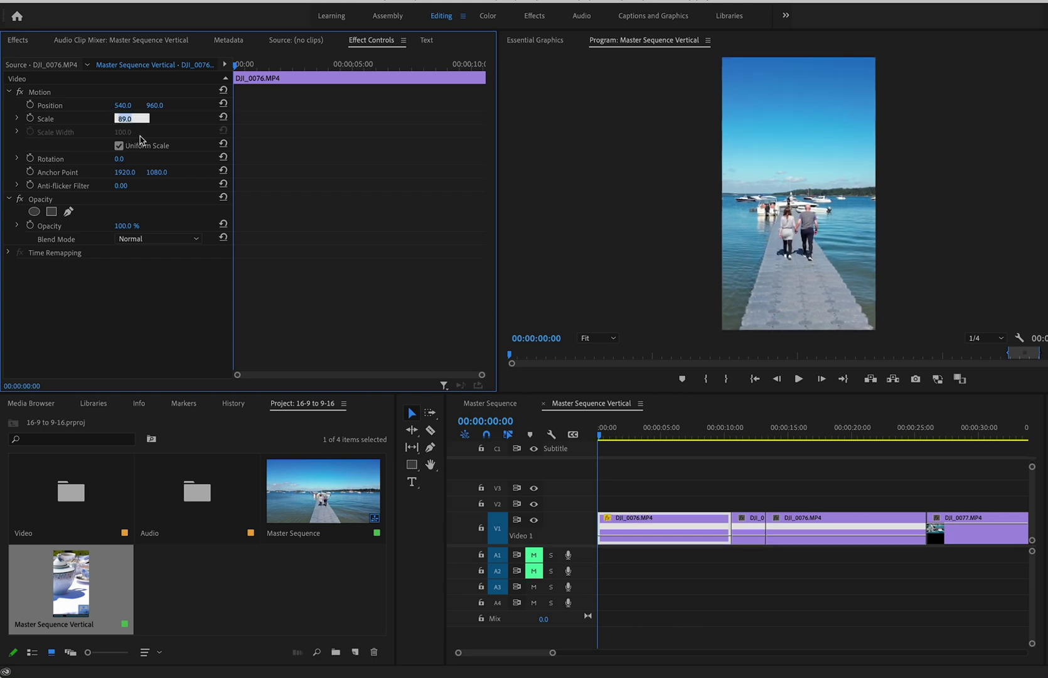
pyautogui.write('90.0')
pyautogui.hotkey('ctrl', 'z')
pyautogui.hotkey('ctrl', 'shift', 'z')
pyautogui.click(168, 129)
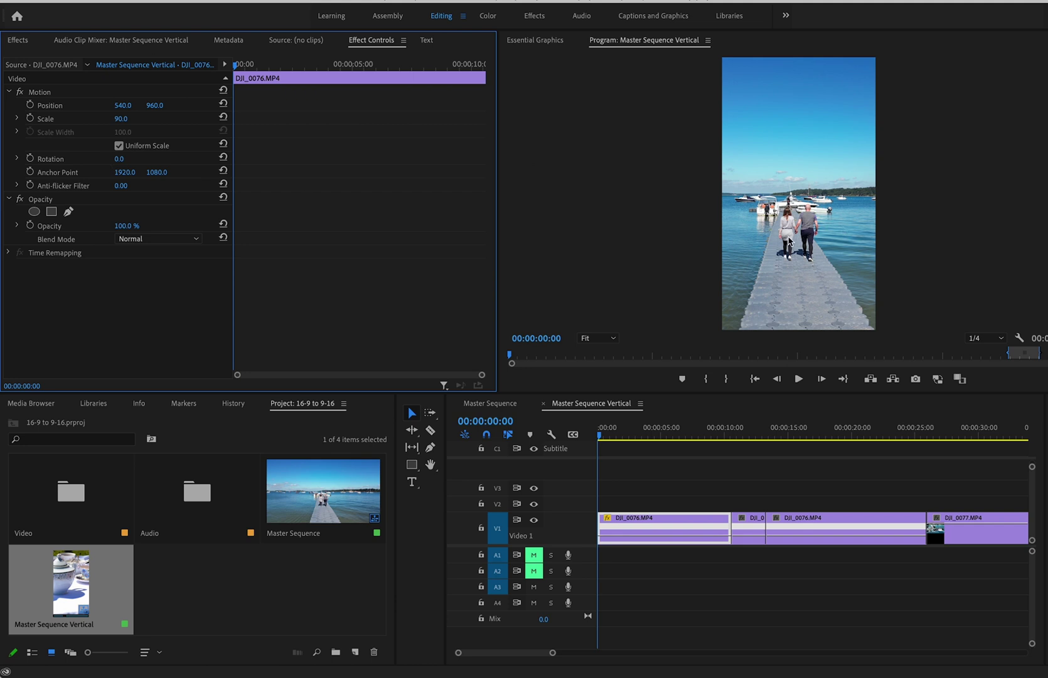
# Copy the first clip's Motion settings and apply them to all the remaining clips in the vertical sequence.
pyautogui.click(40, 92)
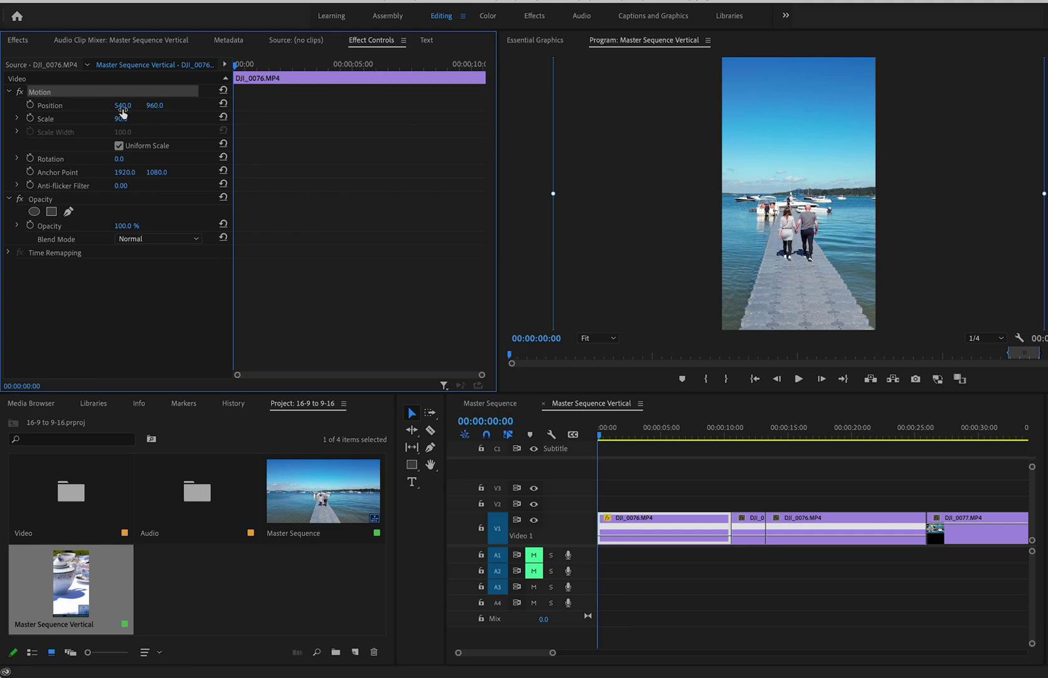
pyautogui.rightClick(51, 94)
pyautogui.click(71, 177)
pyautogui.click(753, 486)
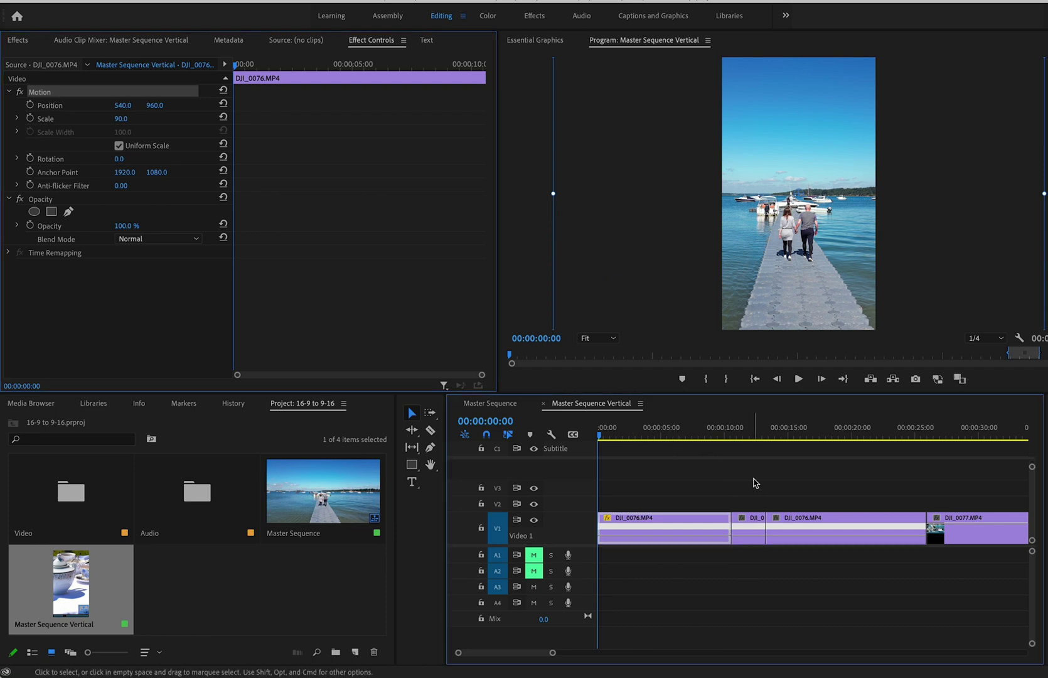
pyautogui.moveTo(552, 653); pyautogui.dragTo(701, 654)
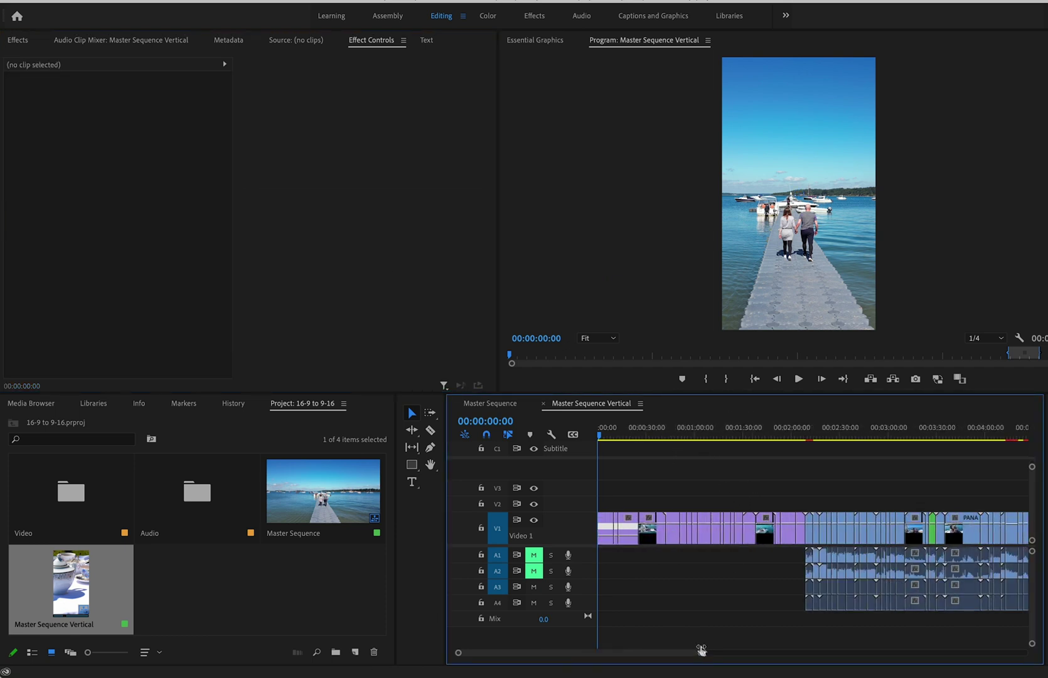
pyautogui.moveTo(615, 510); pyautogui.dragTo(809, 612)
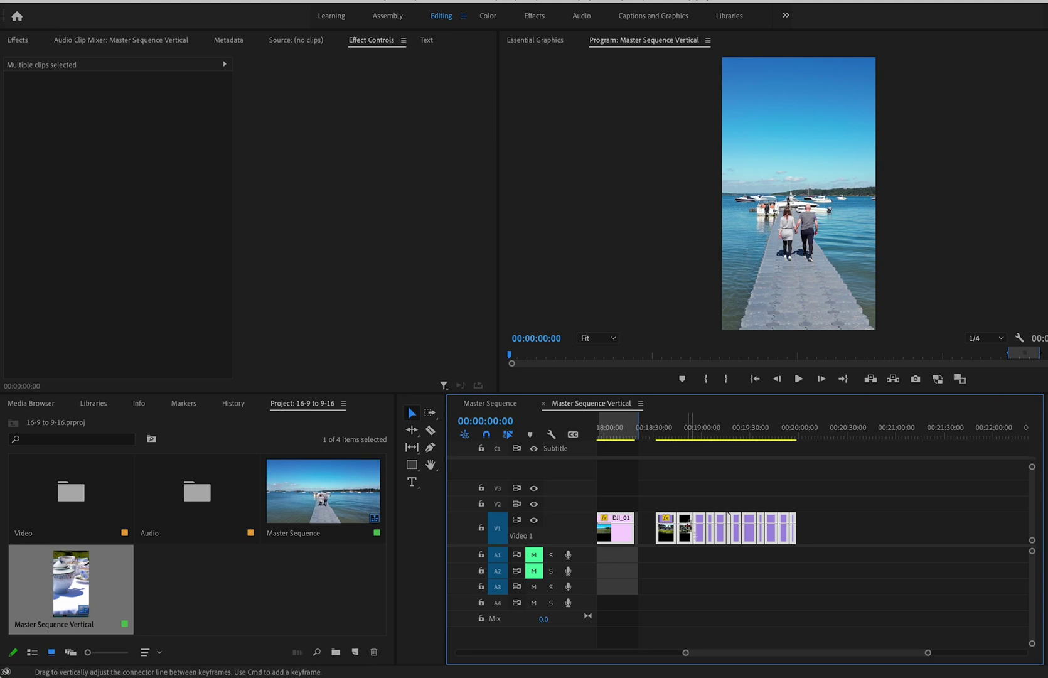
pyautogui.scroll(5, 722, 524)
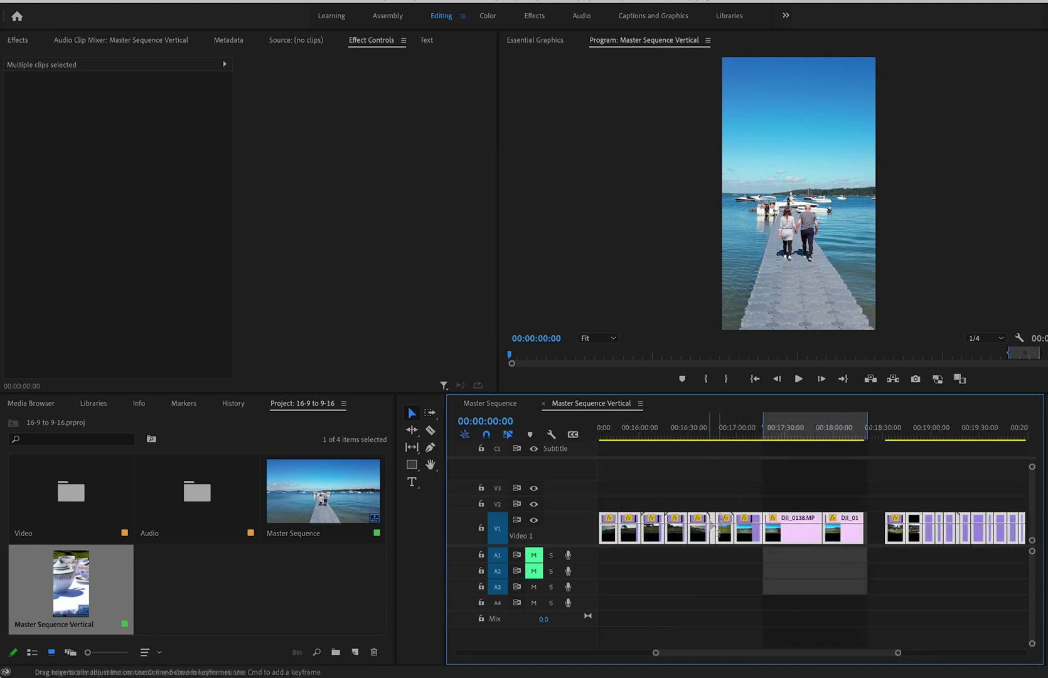
pyautogui.scroll(-3, 927, 525)
pyautogui.click(898, 484)
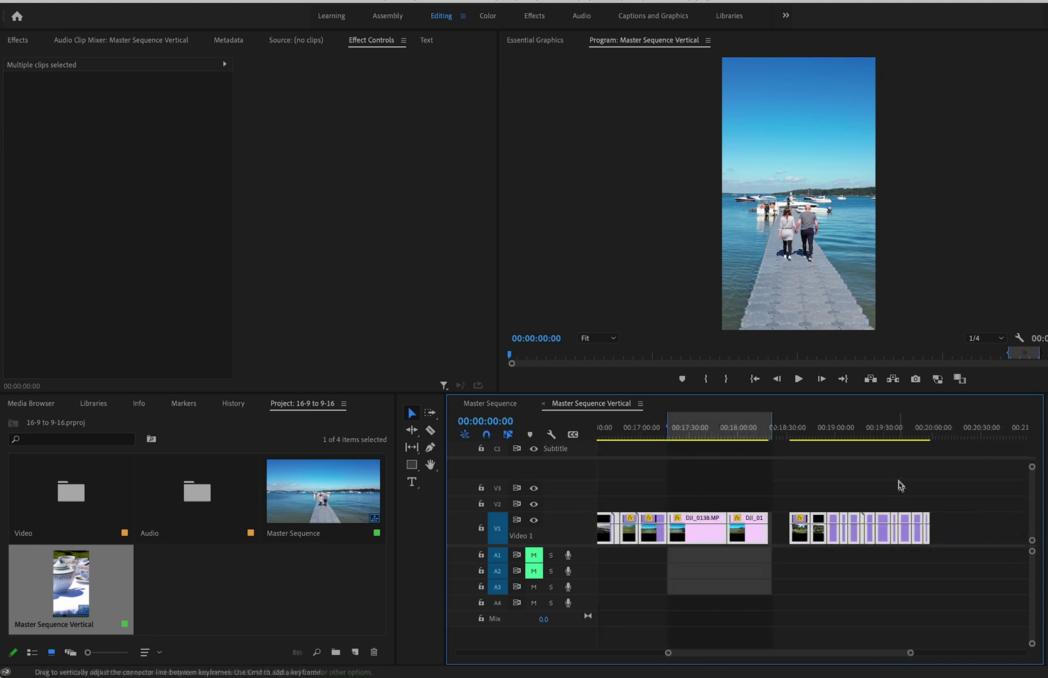
# Check the Motion settings and framing of the last clip at the end of the vertical sequence.
pyautogui.click(927, 432)
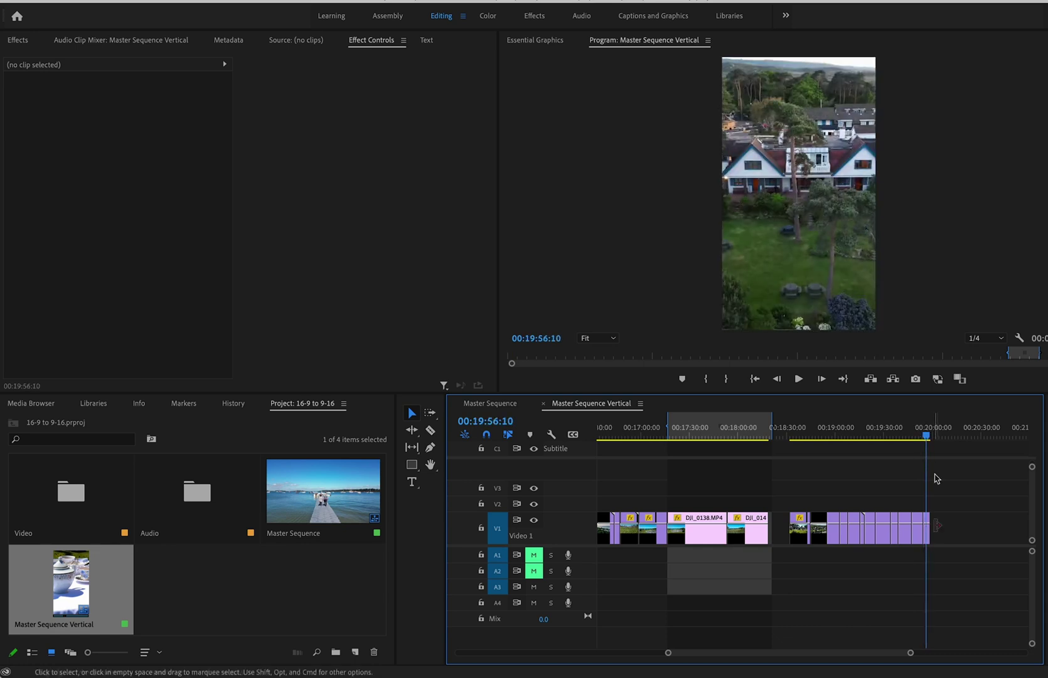
pyautogui.click(928, 533)
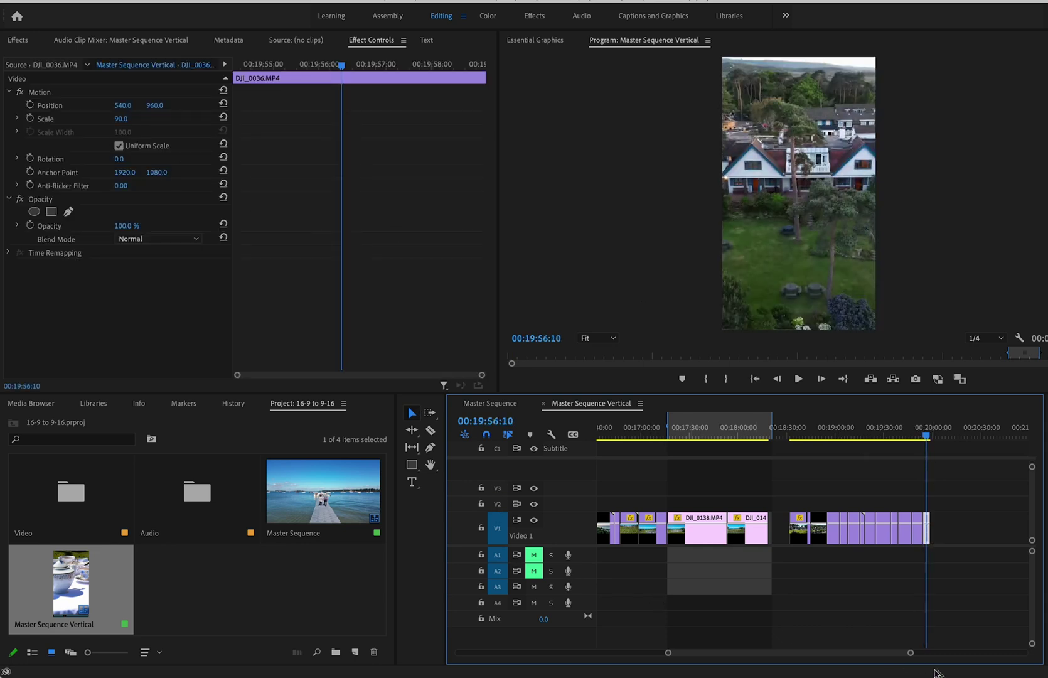
pyautogui.moveTo(911, 653); pyautogui.dragTo(945, 658)
pyautogui.scroll(-3, 646, 588)
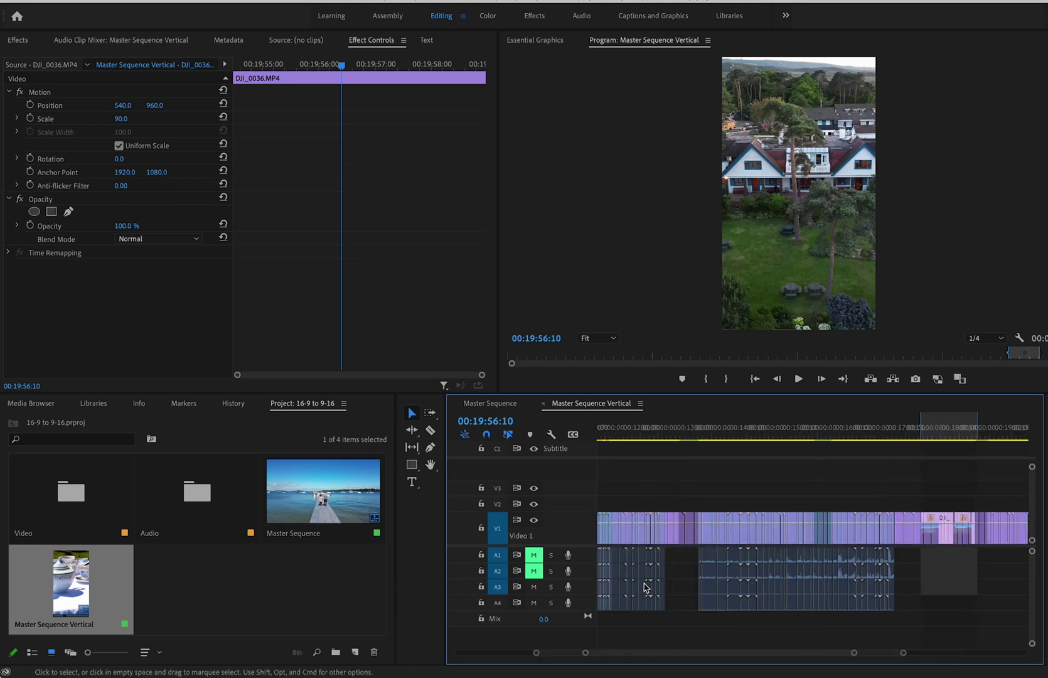
# Set the horizontal position of the DJI_0083.MP4 boat clip near 00:01:01:07 in the vertical sequence to 1017.
pyautogui.scroll(-2, 647, 588)
pyautogui.moveTo(618, 434); pyautogui.dragTo(651, 448)
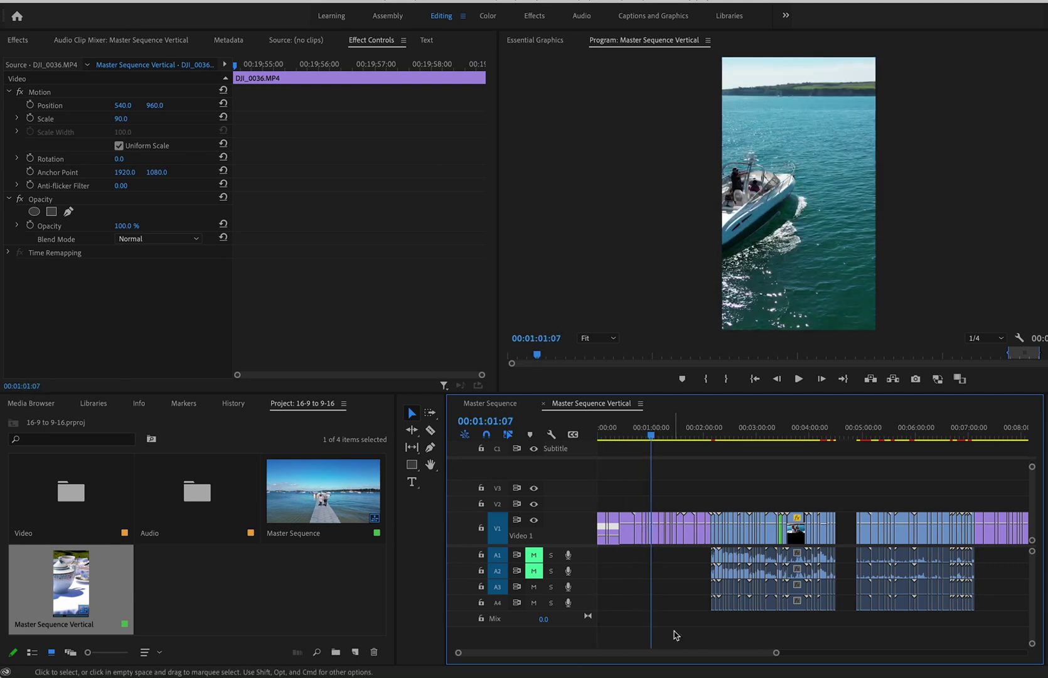
pyautogui.moveTo(777, 653); pyautogui.dragTo(633, 653)
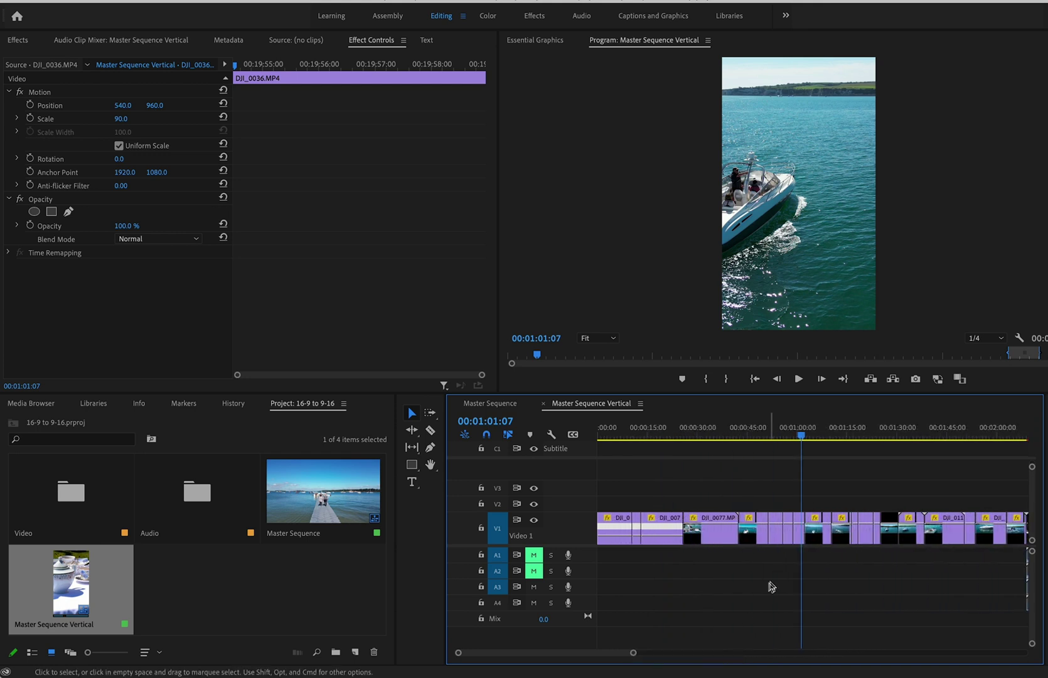
pyautogui.click(799, 531)
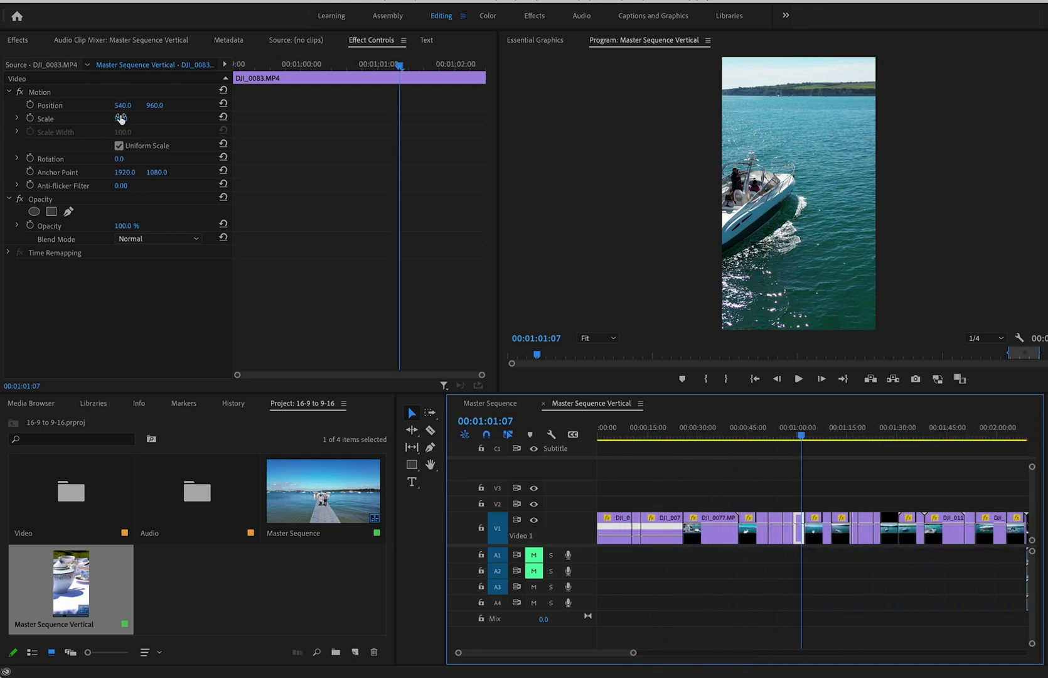
pyautogui.moveTo(125, 105); pyautogui.dragTo(264, 105)
pyautogui.moveTo(155, 105); pyautogui.dragTo(145, 114)
pyautogui.hotkey('ctrl', 'z')
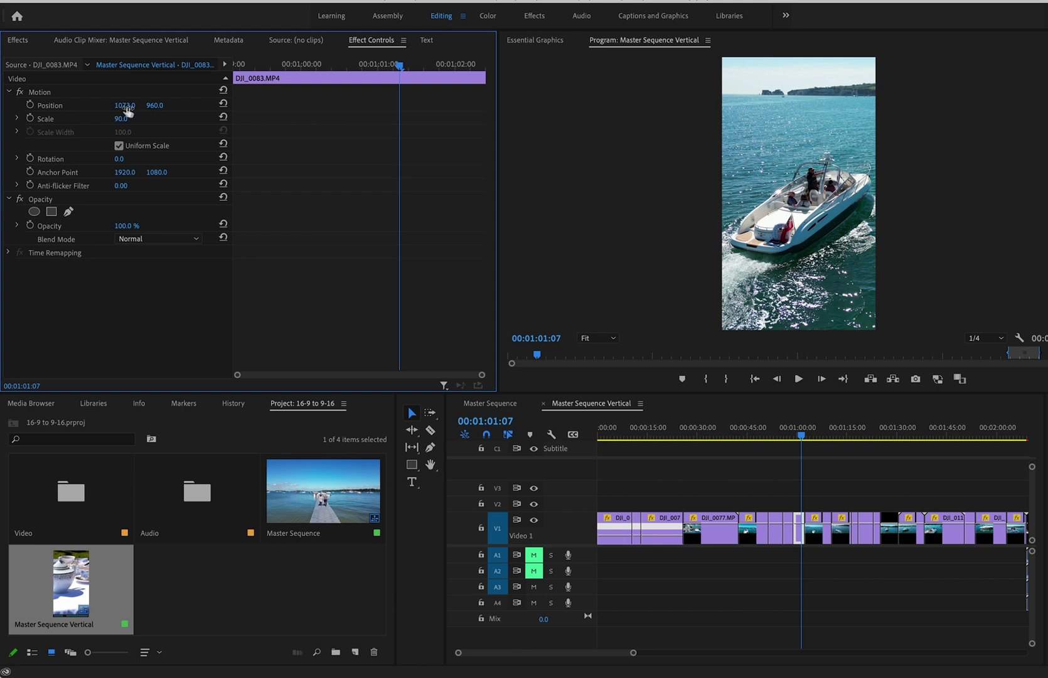
pyautogui.moveTo(116, 108); pyautogui.dragTo(81, 108)
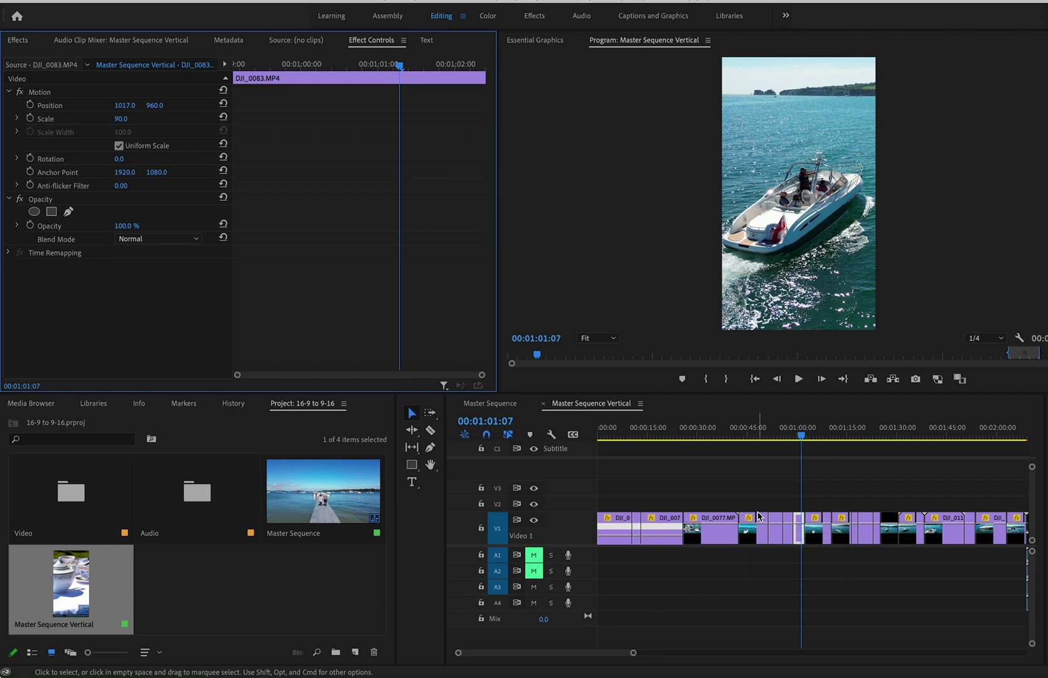
pyautogui.moveTo(633, 652); pyautogui.dragTo(802, 653)
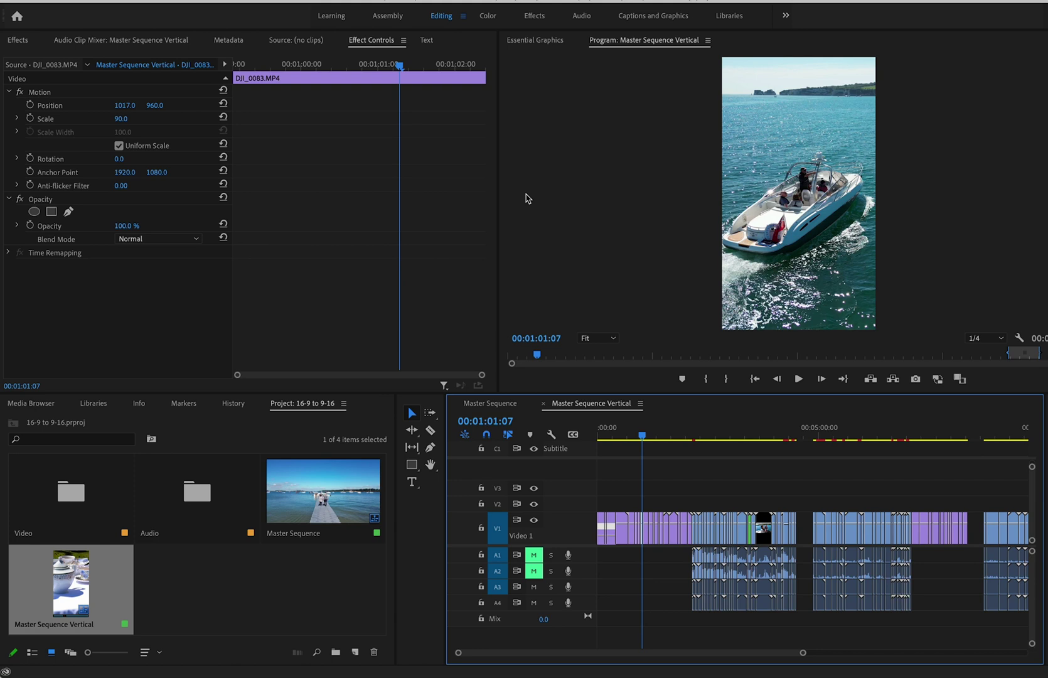
# Open the Auto Reframe settings for the original Master Sequence.
pyautogui.click(328, 622)
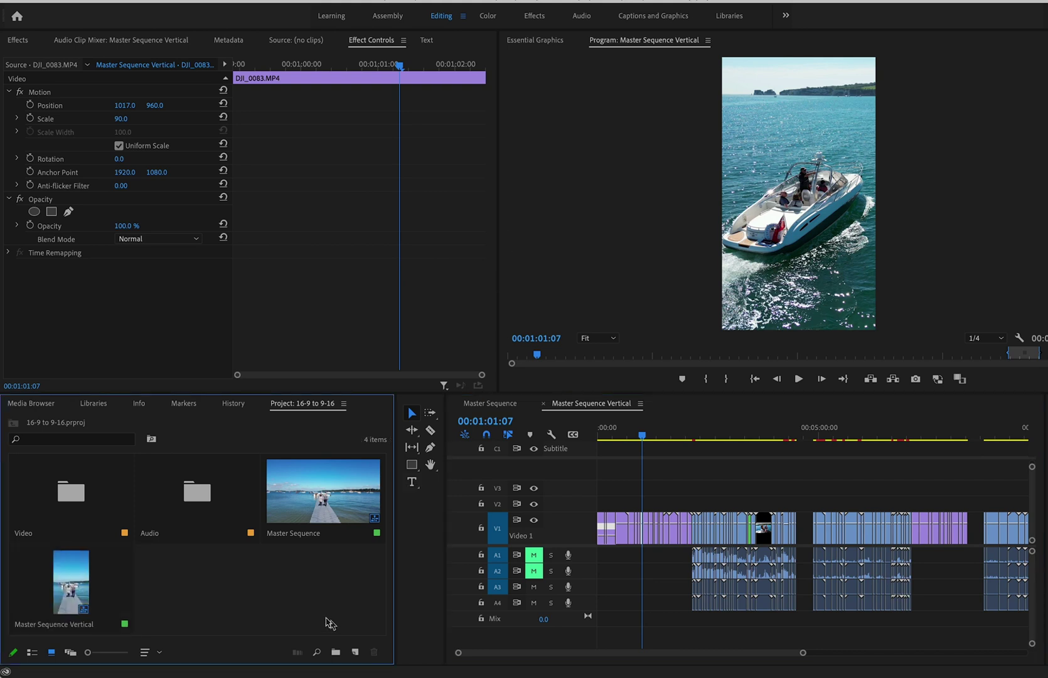
pyautogui.click(309, 524)
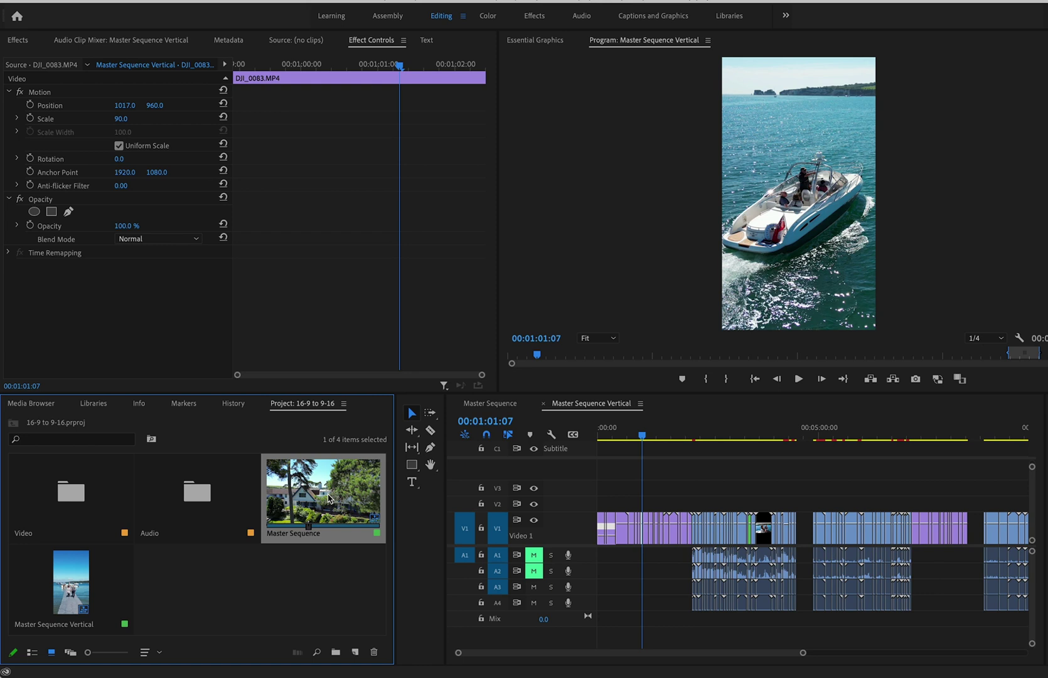
pyautogui.rightClick(328, 501)
pyautogui.click(300, 556)
pyautogui.click(300, 556)
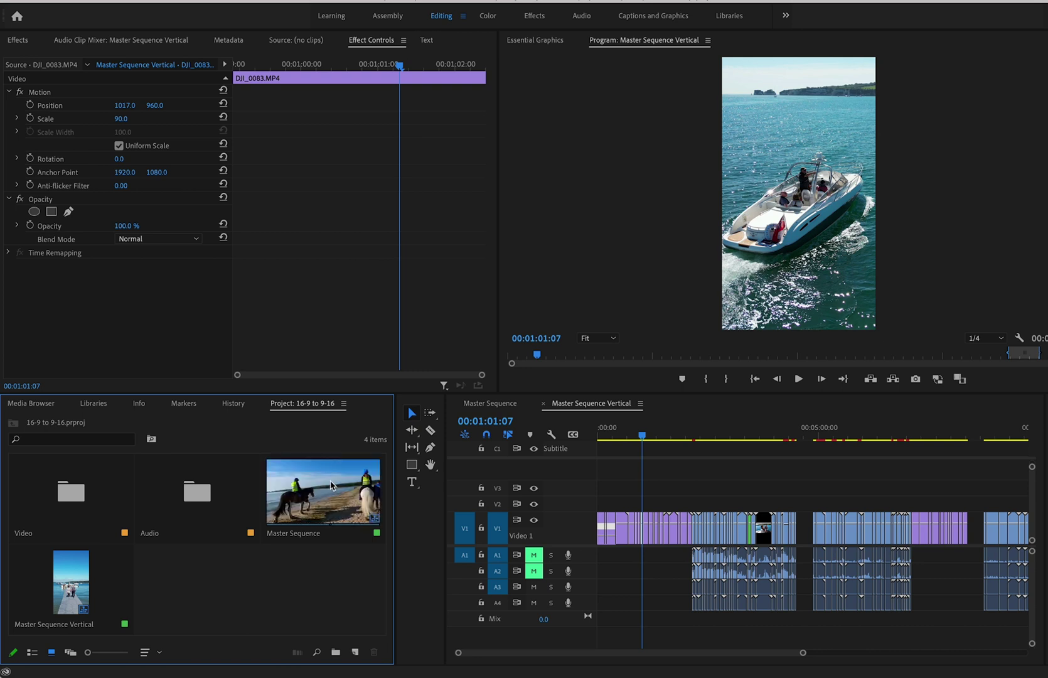
pyautogui.click(305, 498)
pyautogui.rightClick(310, 497)
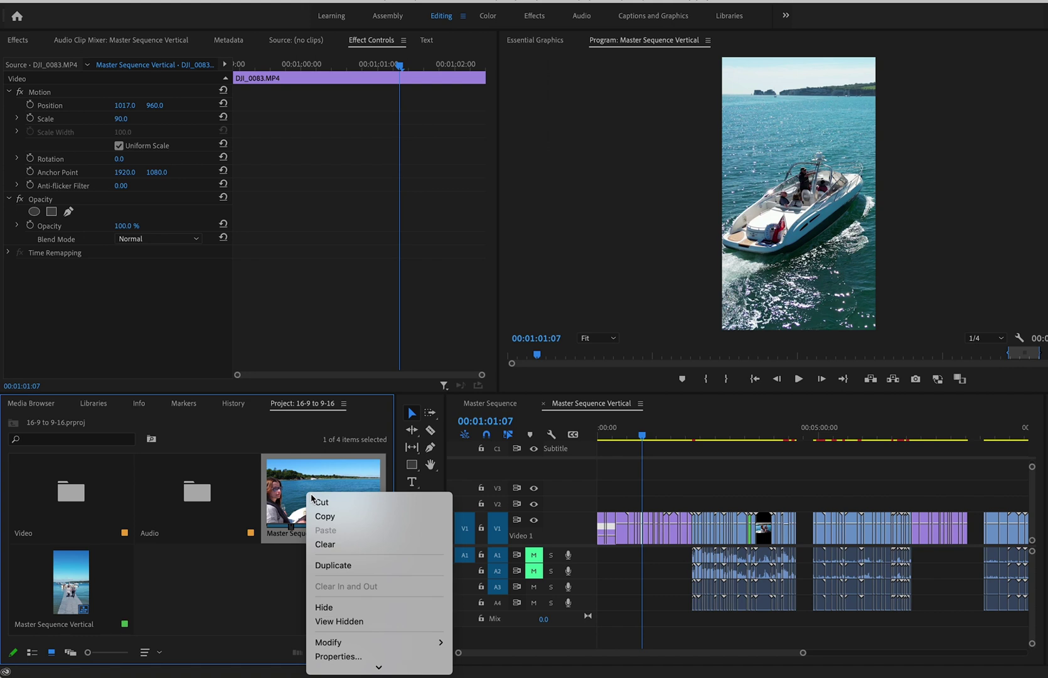
pyautogui.moveTo(379, 667)
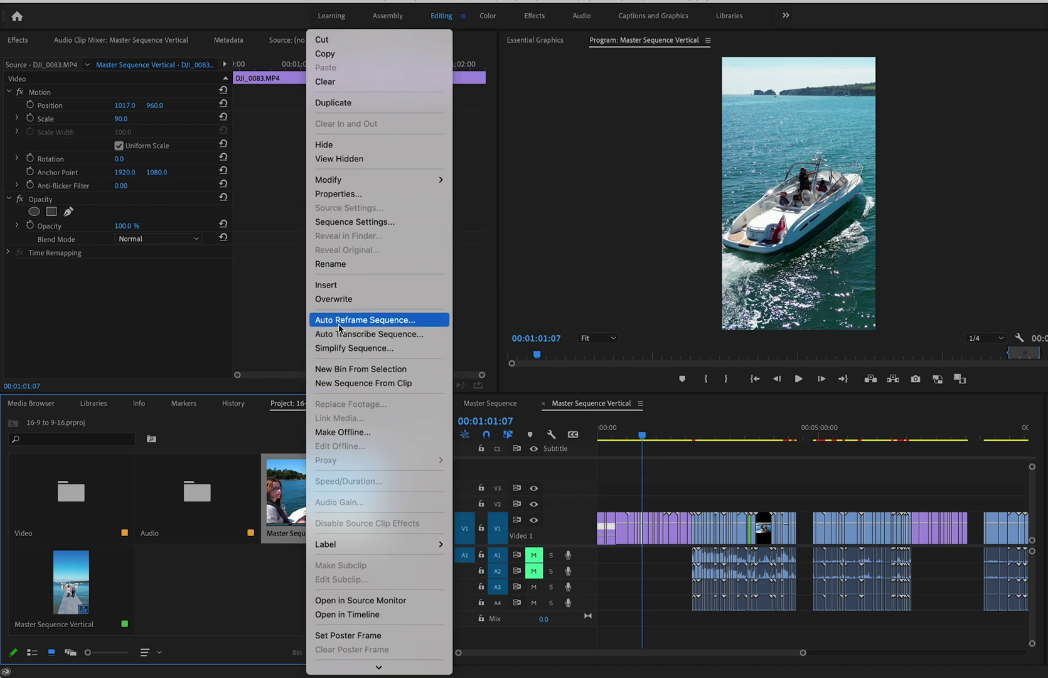
pyautogui.click(379, 320)
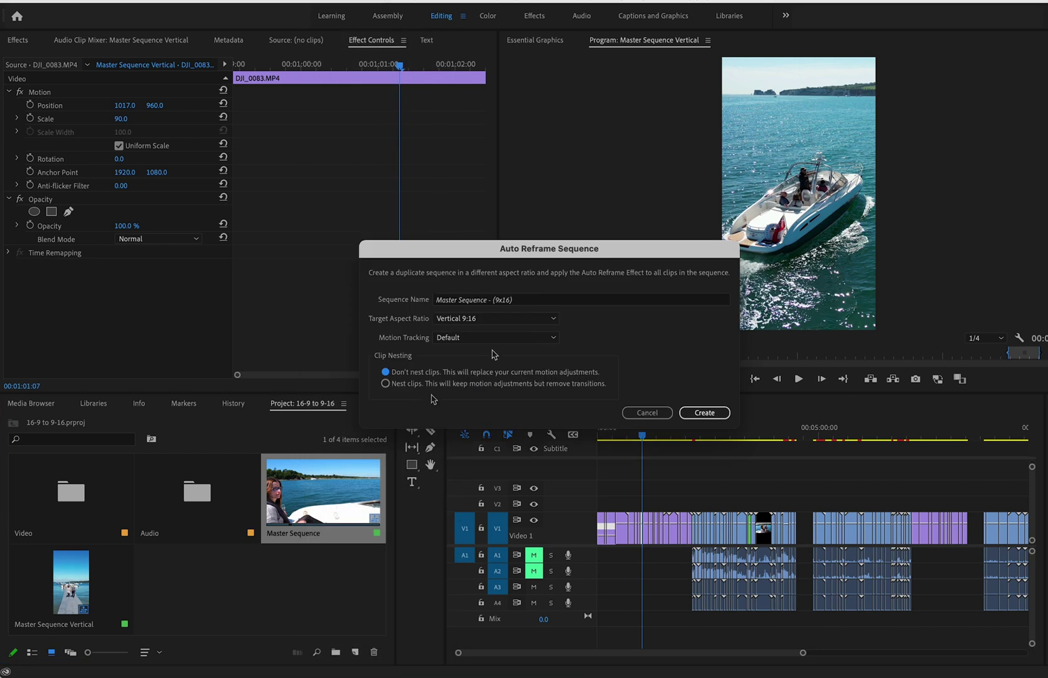
# Examine the Auto Reframe sequence name, target aspect ratio and motion tracking options, and close the dialog without creating a sequence.
pyautogui.click(523, 300)
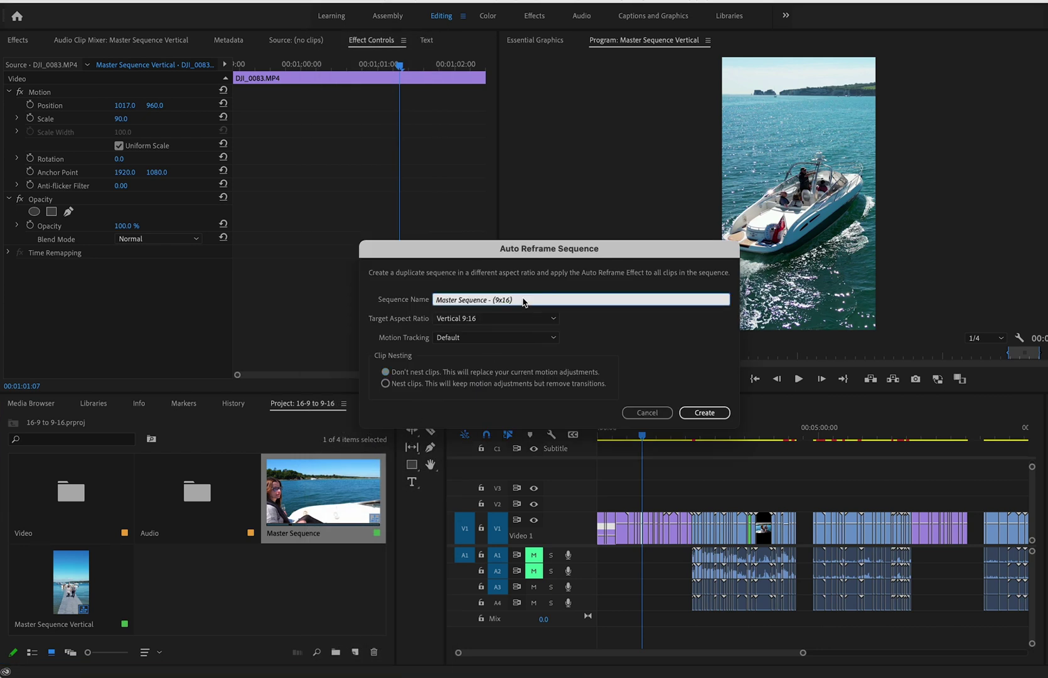
pyautogui.moveTo(438, 300); pyautogui.dragTo(538, 306)
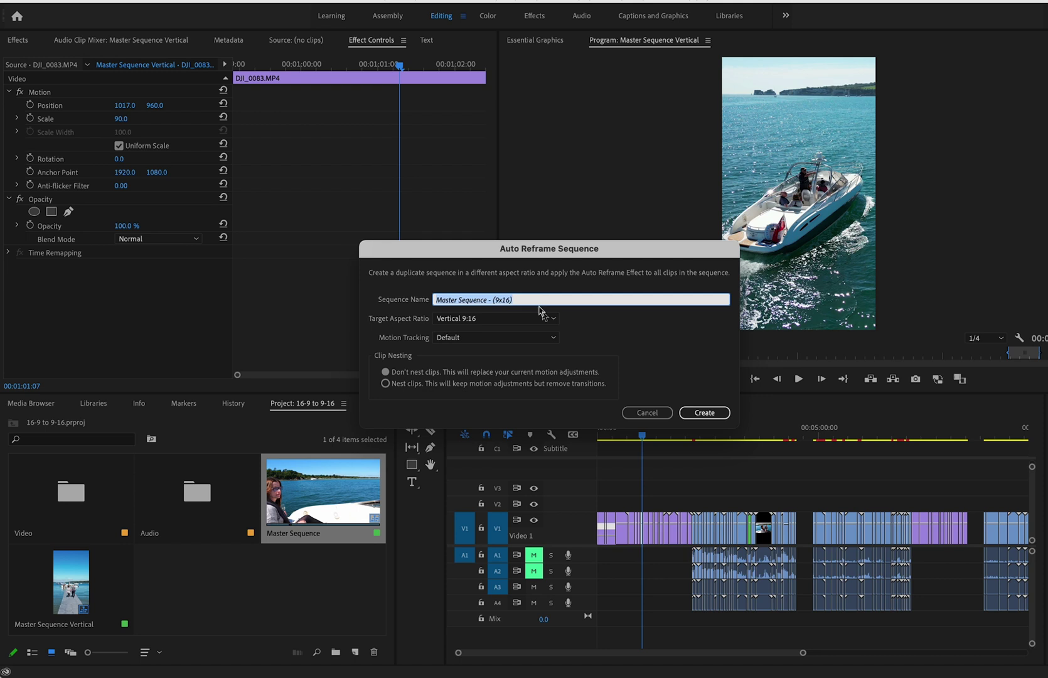
pyautogui.click(539, 318)
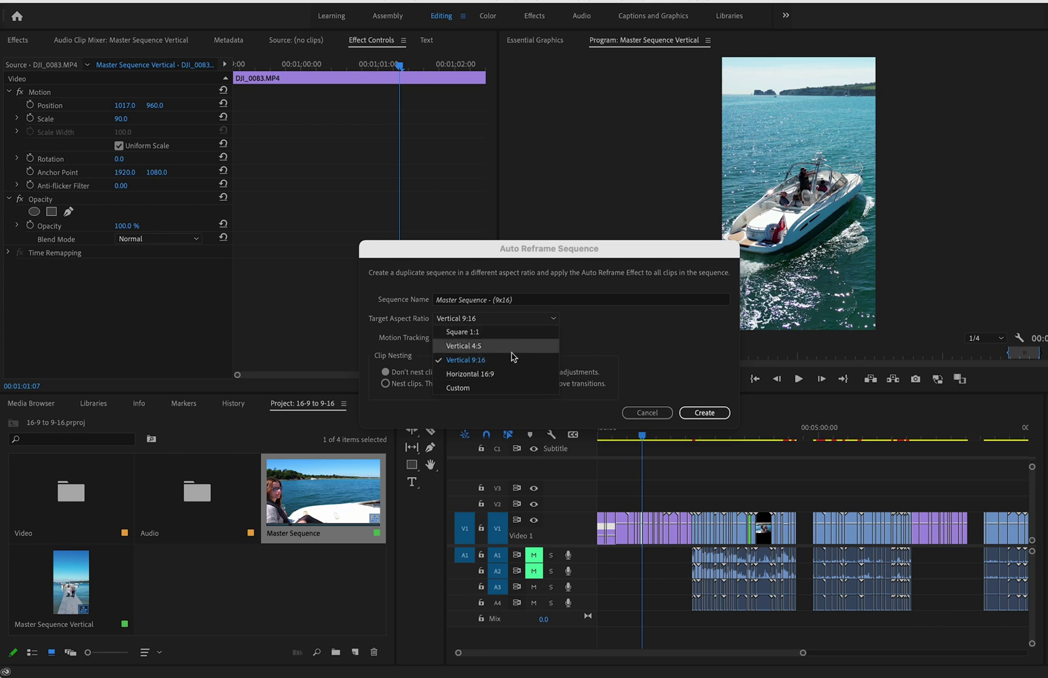
pyautogui.click(480, 363)
pyautogui.click(494, 318)
pyautogui.click(504, 345)
pyautogui.click(486, 320)
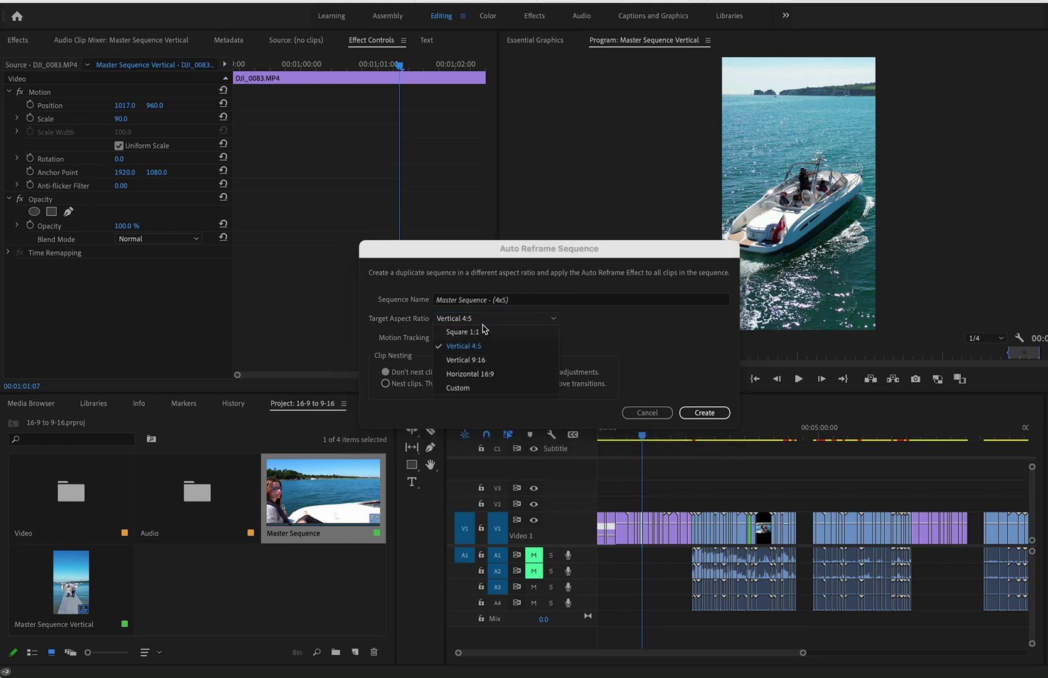
pyautogui.click(489, 361)
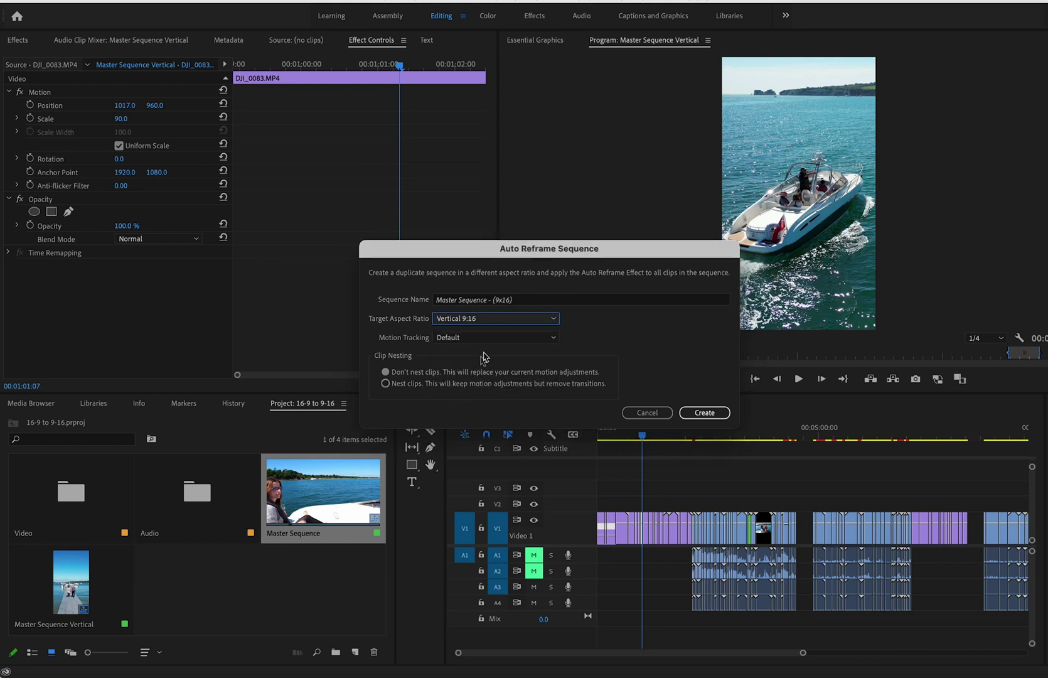
pyautogui.click(489, 339)
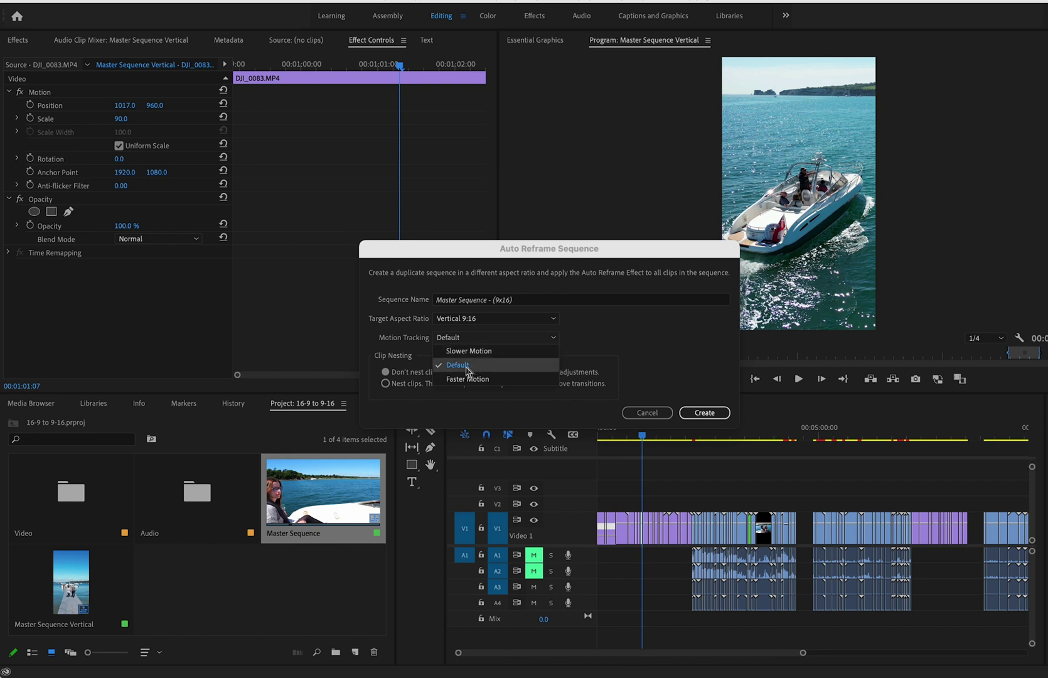
pyautogui.click(459, 369)
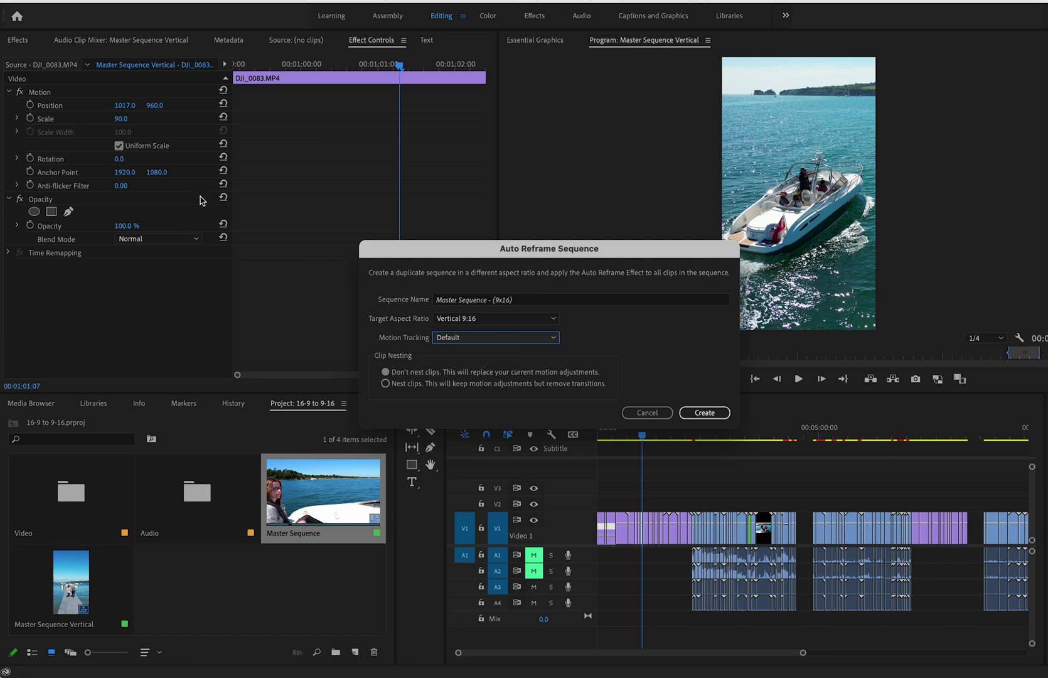
pyautogui.click(647, 412)
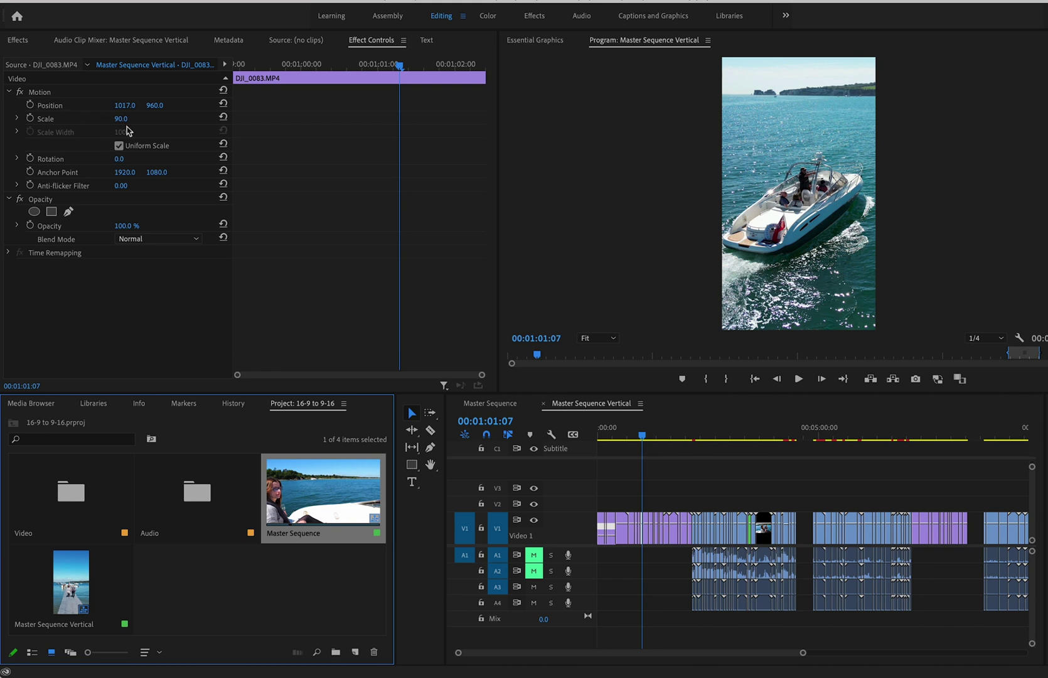
# Auto-reframe Master Sequence into a new Vertical 9:16 sequence with Default motion tracking and without nesting the clips.
pyautogui.click(482, 405)
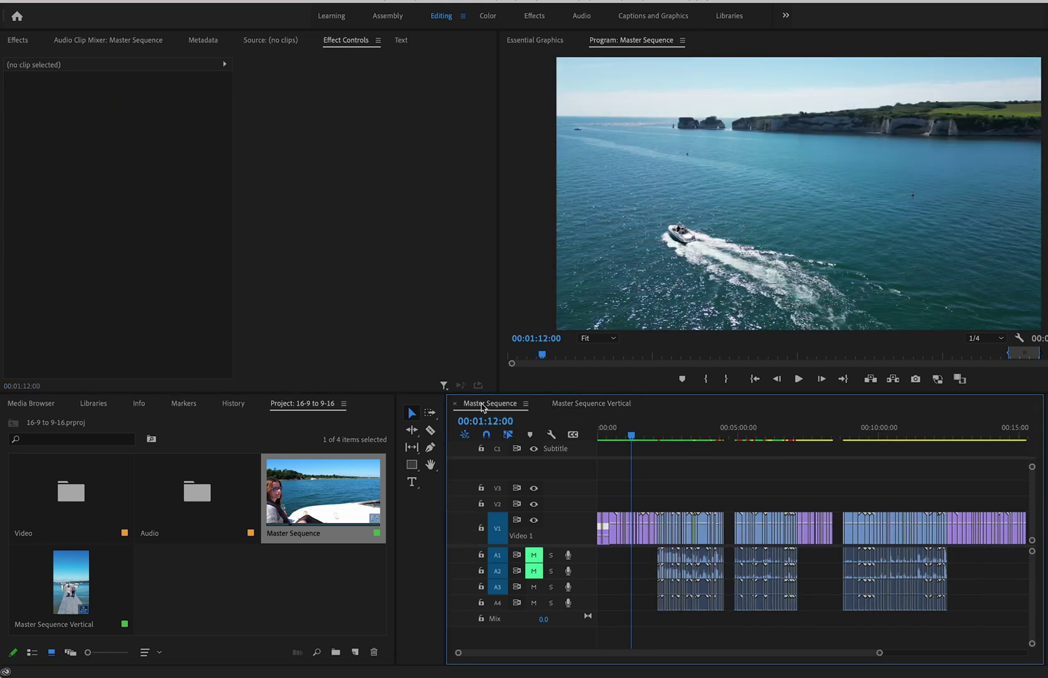
pyautogui.rightClick(328, 481)
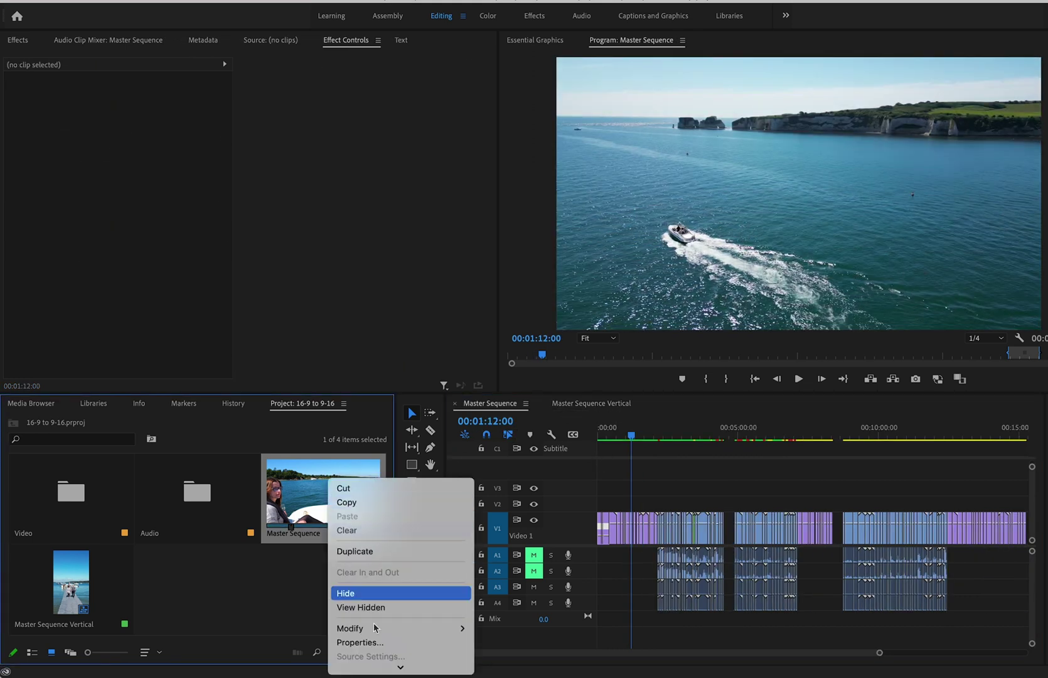
pyautogui.moveTo(377, 670)
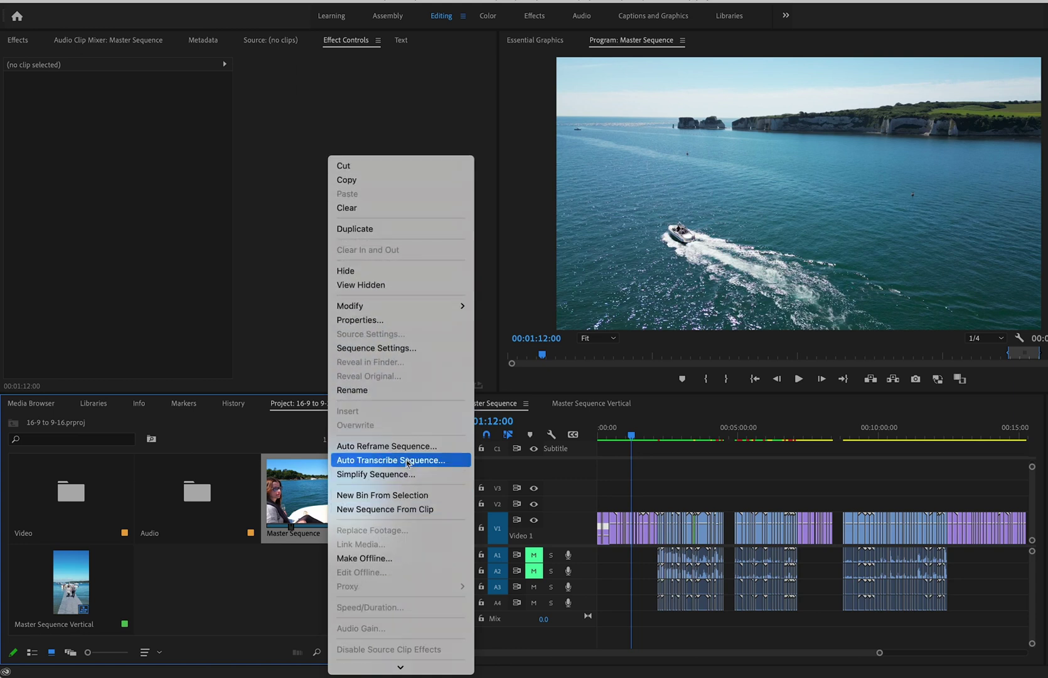
pyautogui.click(393, 447)
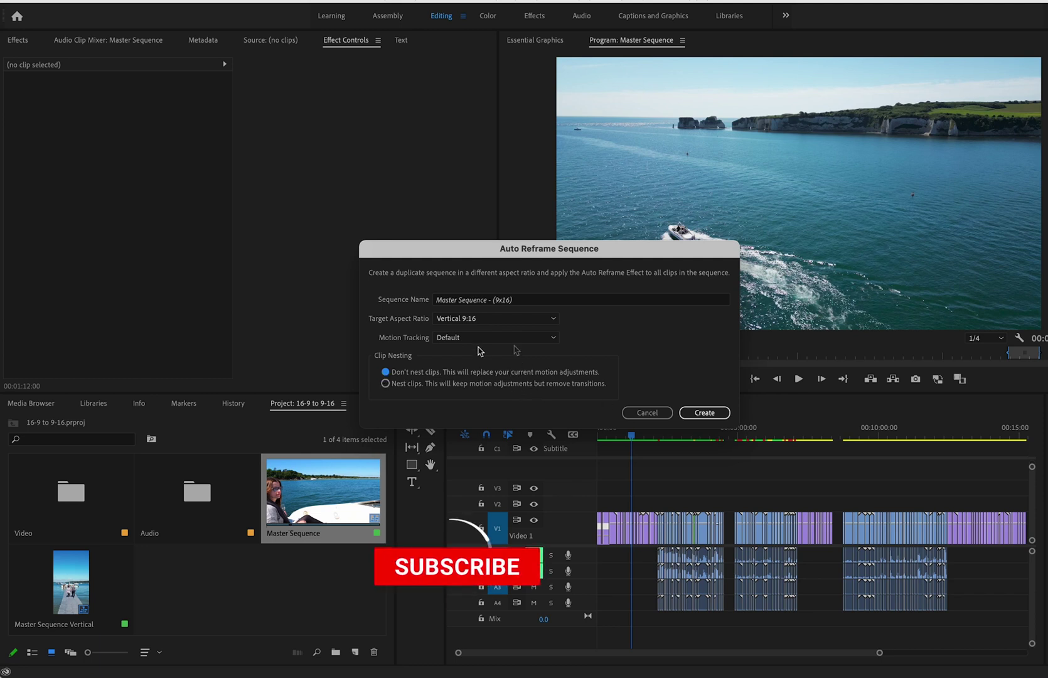
pyautogui.click(704, 414)
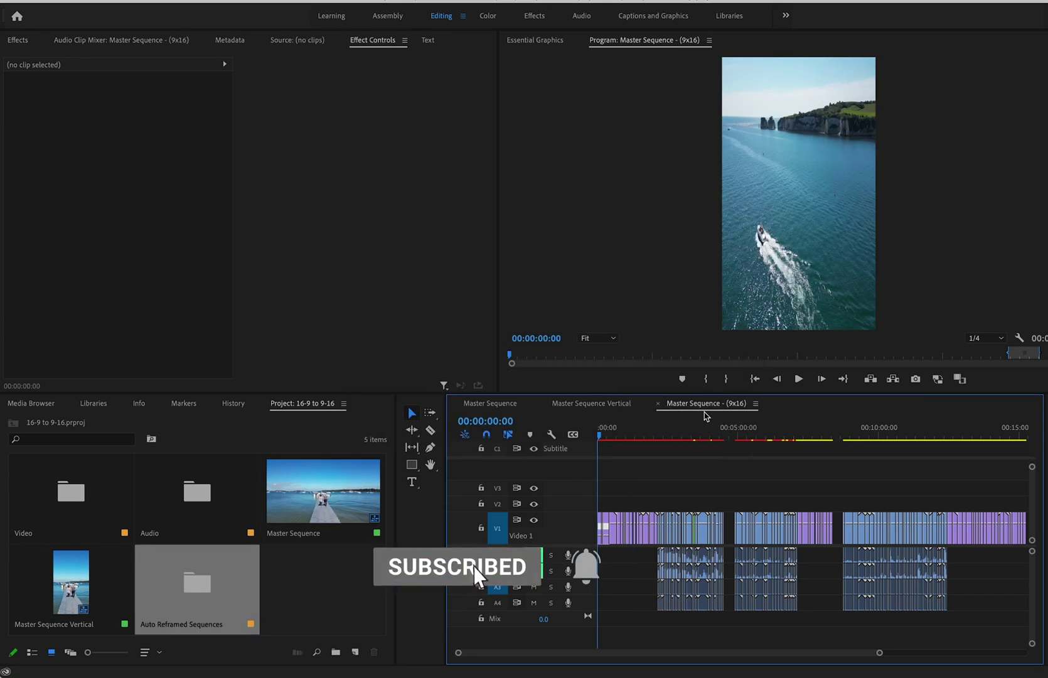
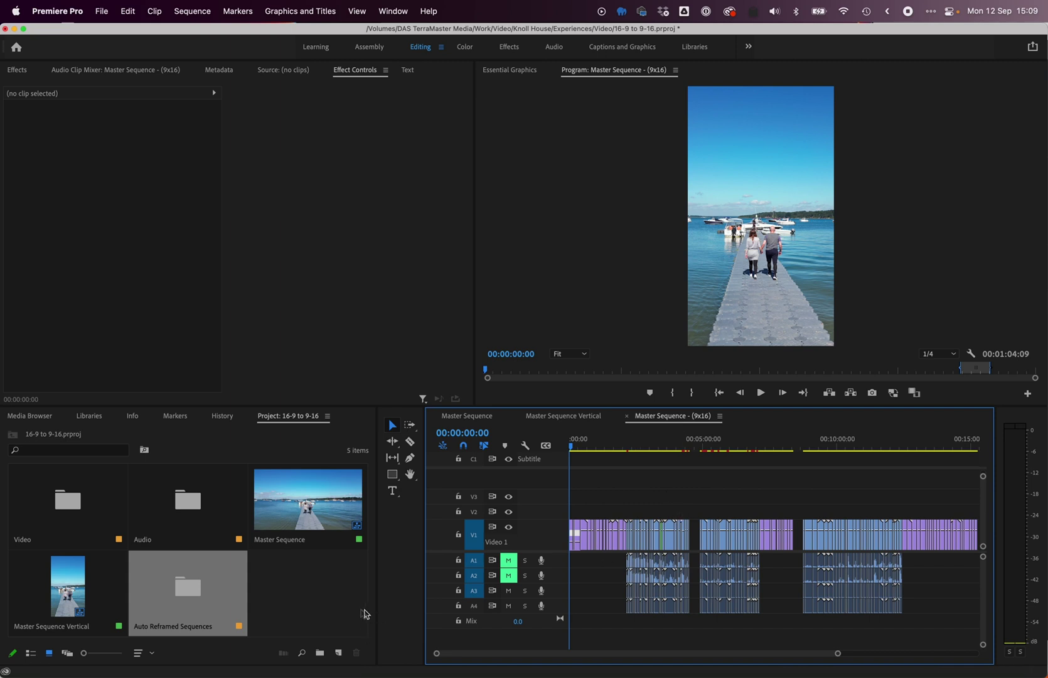
# Open the Auto Reframed Sequences bin and select Master Sequence - (9x16) inside it.
pyautogui.doubleClick(160, 593)
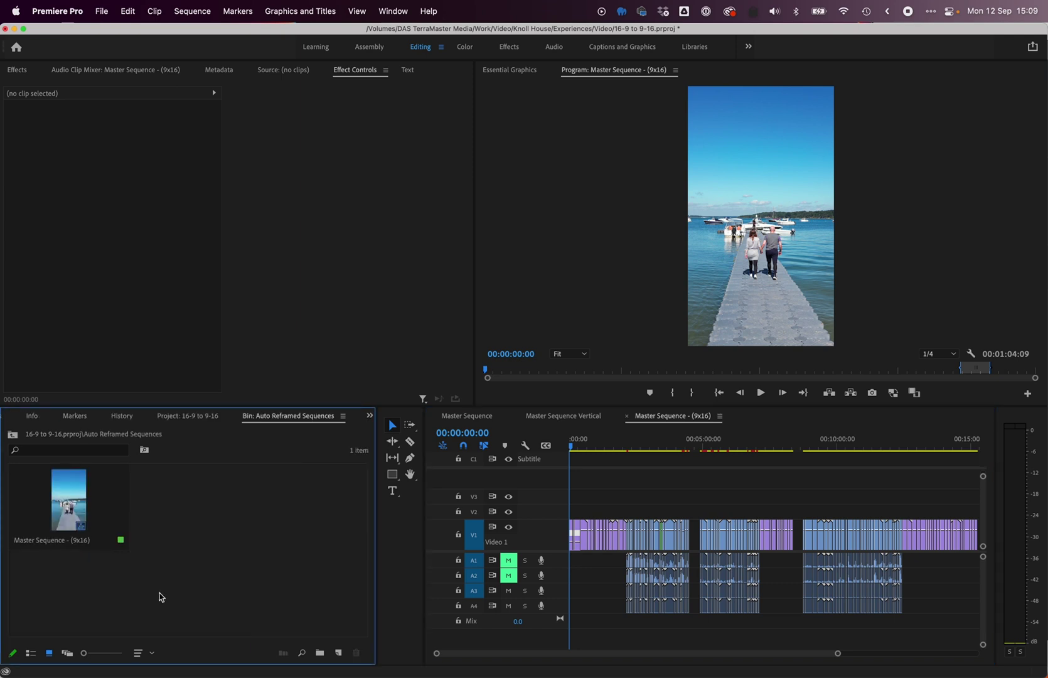
pyautogui.click(13, 438)
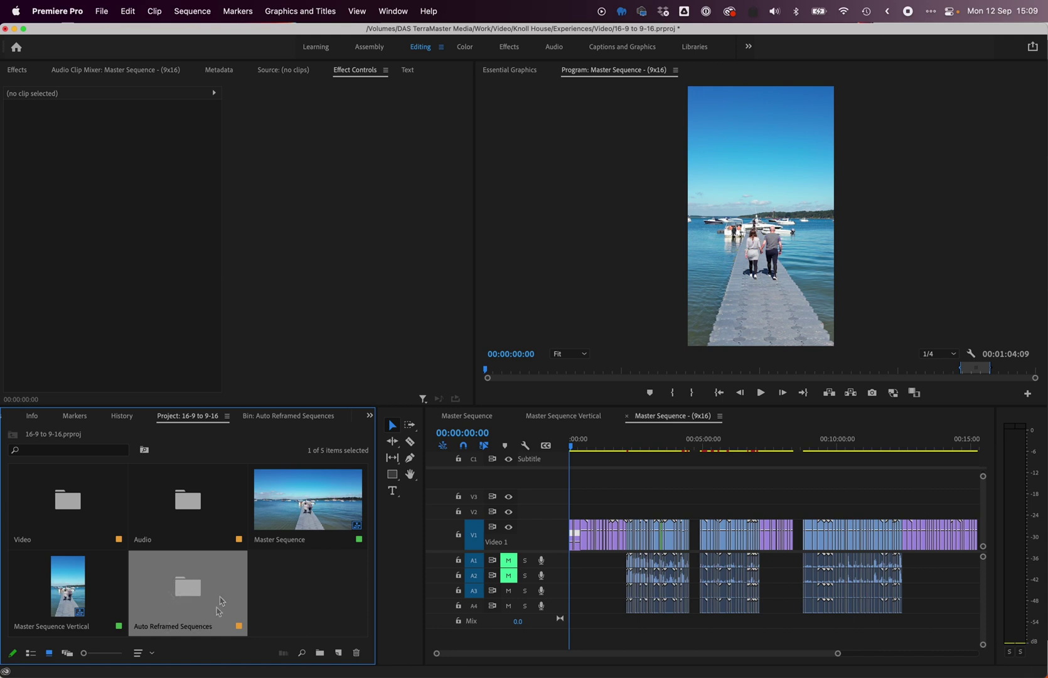
pyautogui.doubleClick(183, 582)
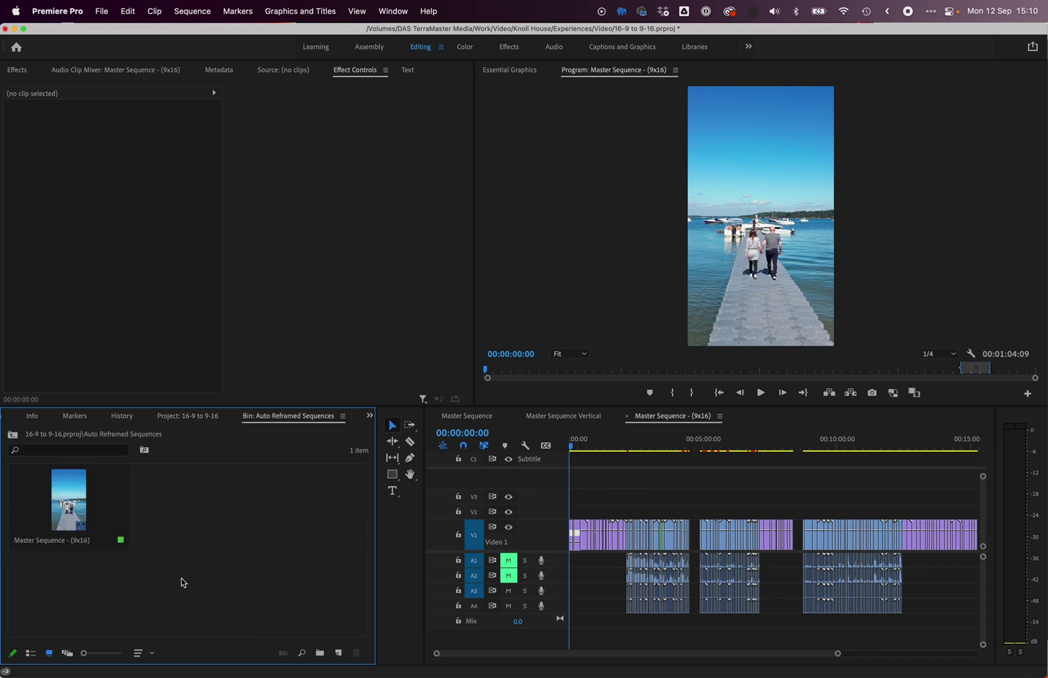
pyautogui.moveTo(88, 511); pyautogui.dragTo(647, 406)
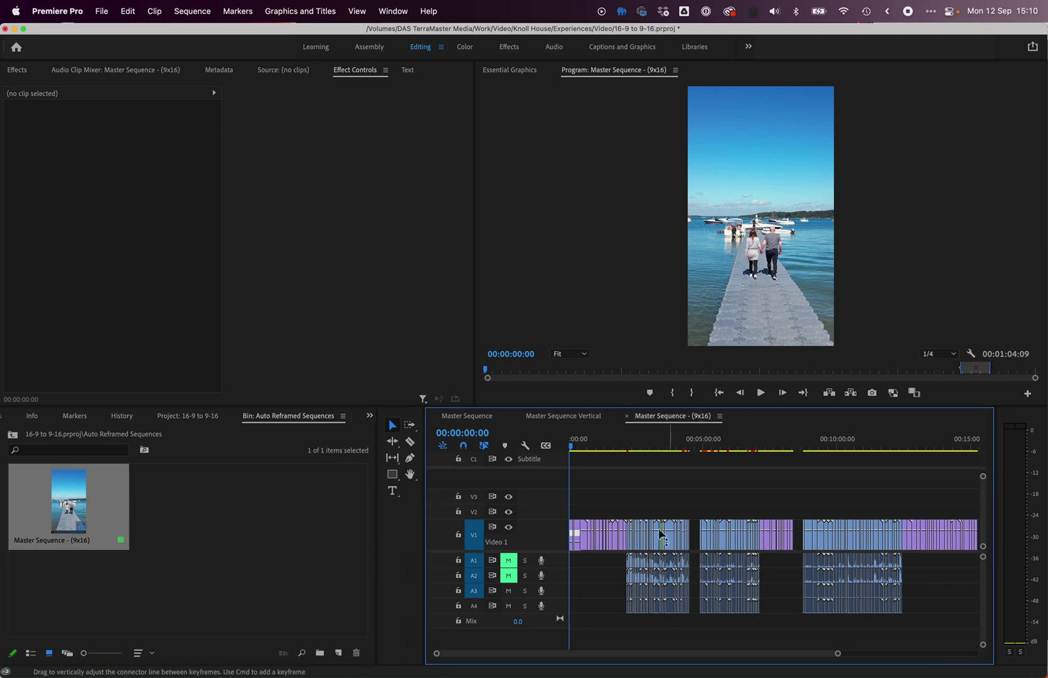
# Scrub through the boat clips in Master Sequence - (9x16) and check the Auto Reframe effect settings of DJI_0104.MP4 and DJI_0096.MP4.
pyautogui.moveTo(583, 447); pyautogui.dragTo(604, 451)
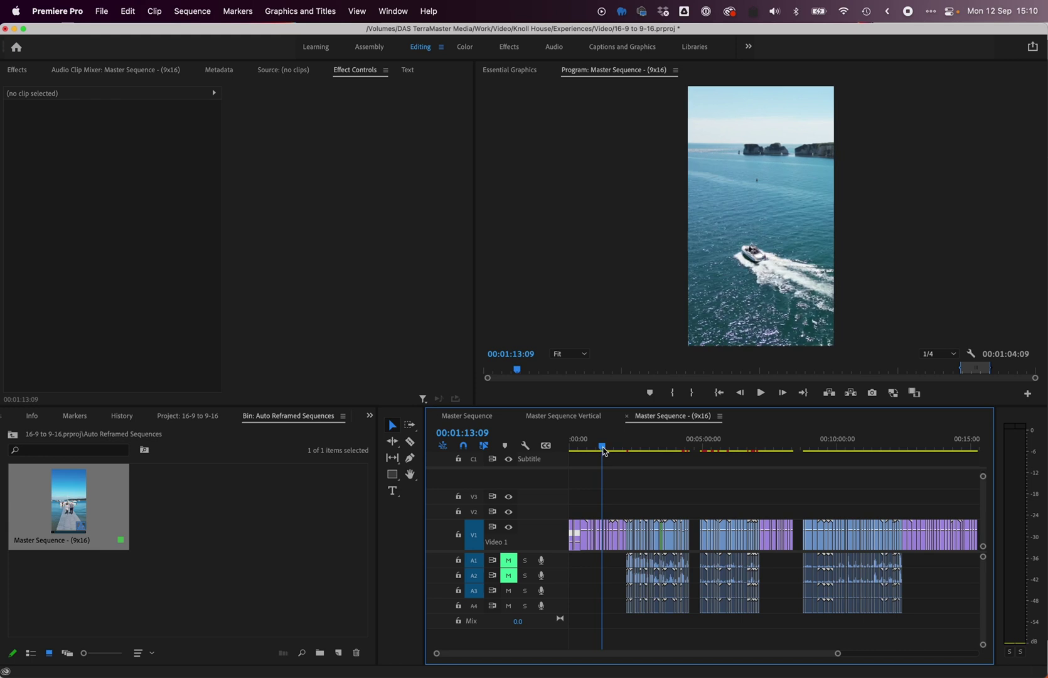
pyautogui.moveTo(604, 450); pyautogui.dragTo(608, 449)
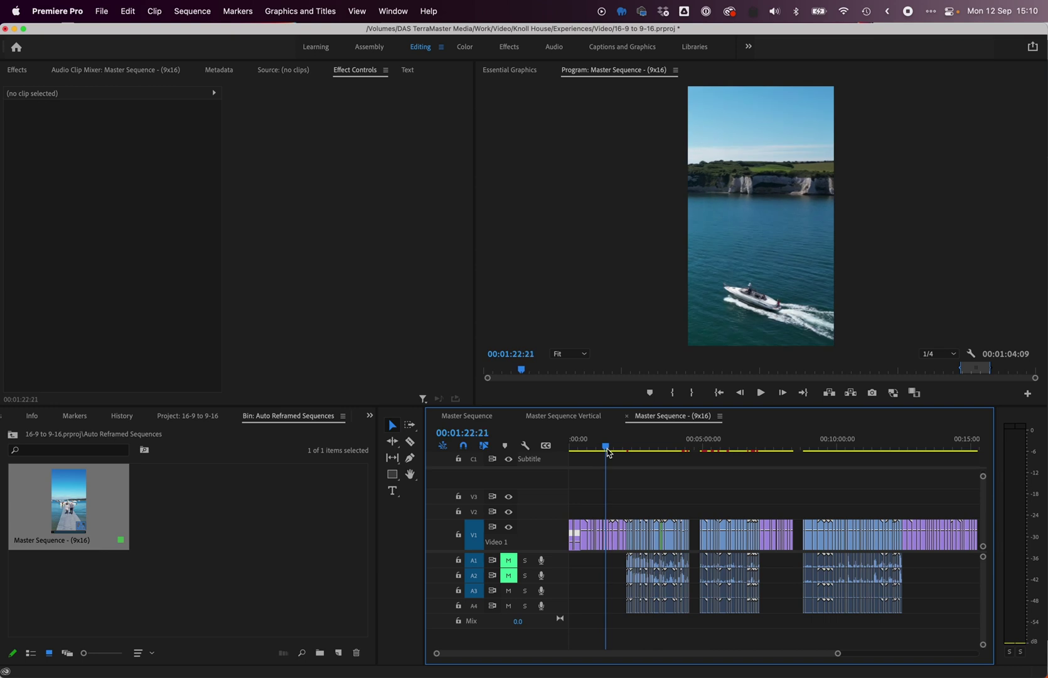
pyautogui.click(608, 540)
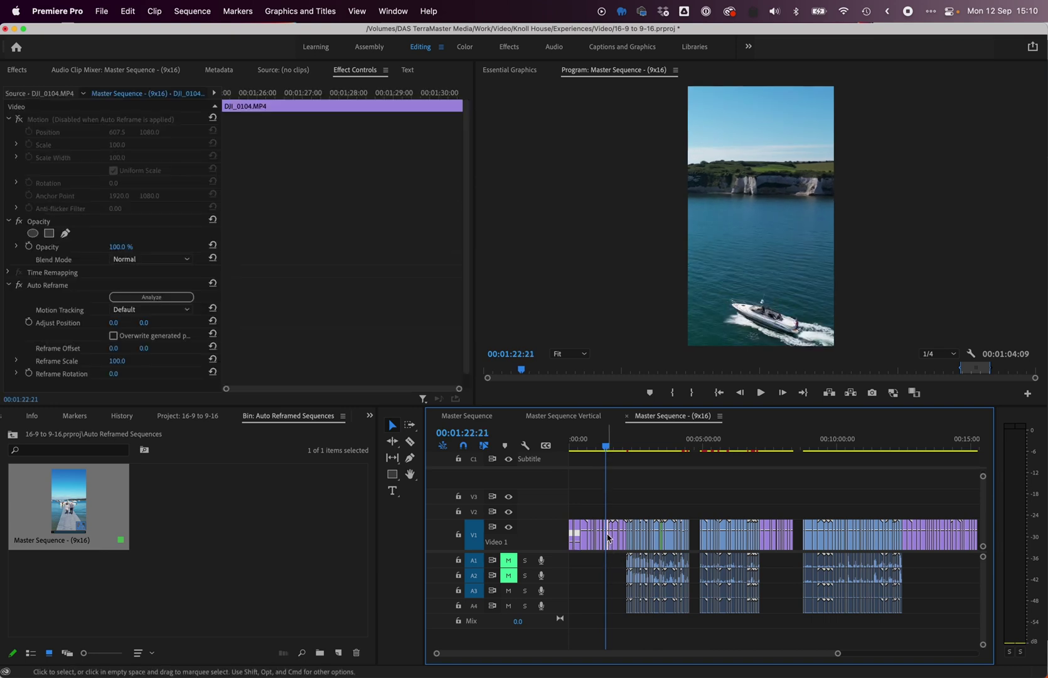
pyautogui.moveTo(834, 656); pyautogui.dragTo(716, 664)
pyautogui.click(768, 538)
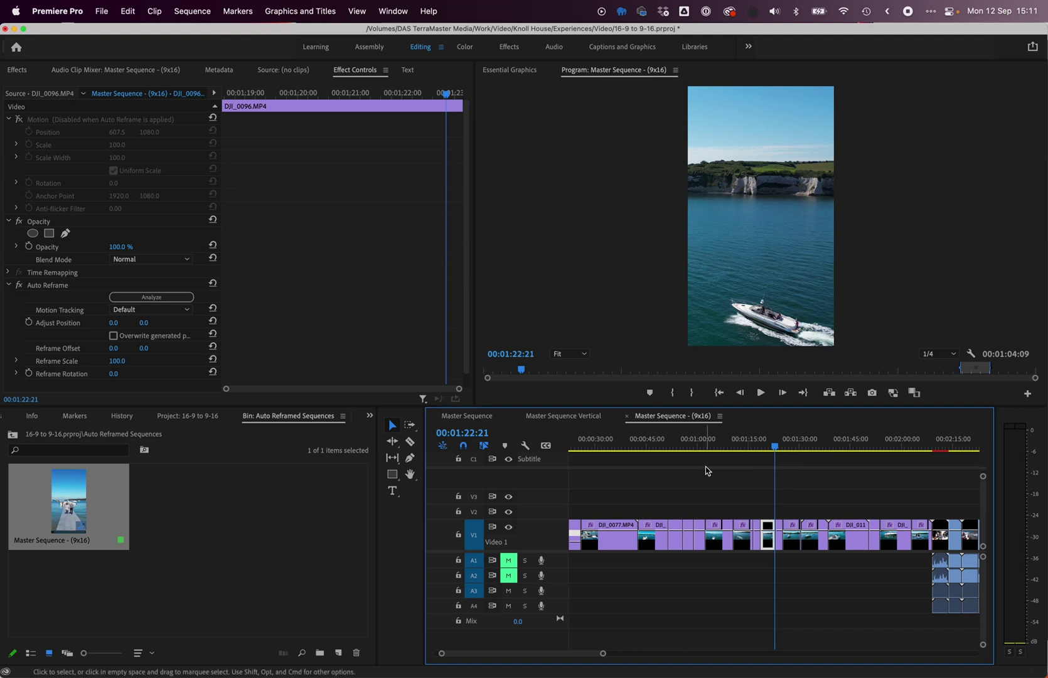
# Check the frame size in the sequence settings of Master Sequence - (9x16) and close them without changes.
pyautogui.click(200, 14)
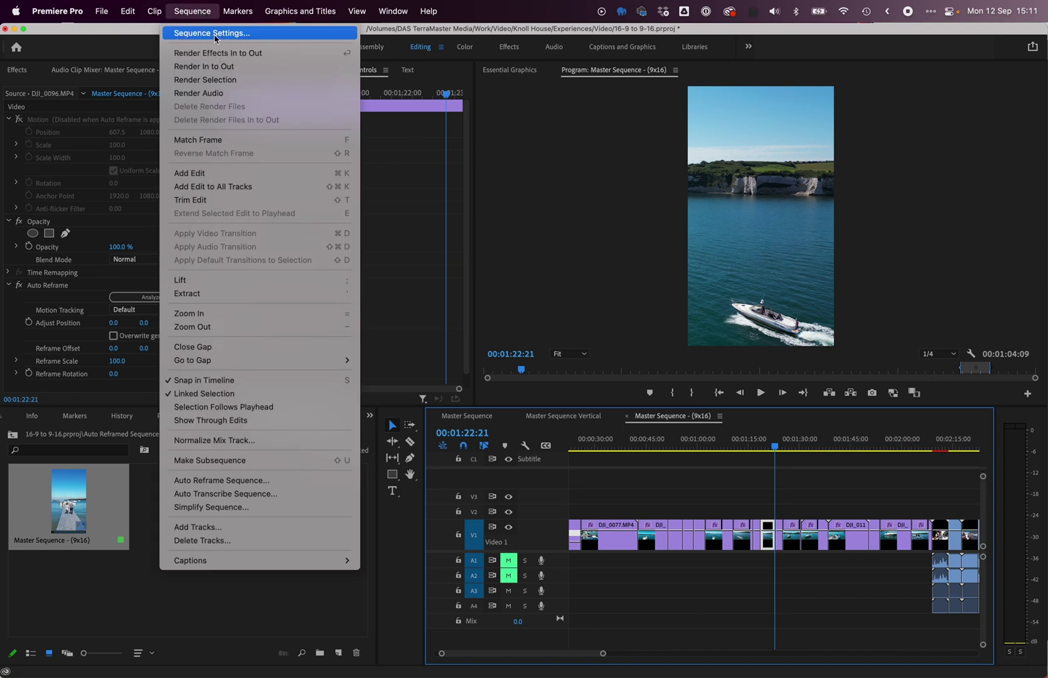
pyautogui.click(213, 35)
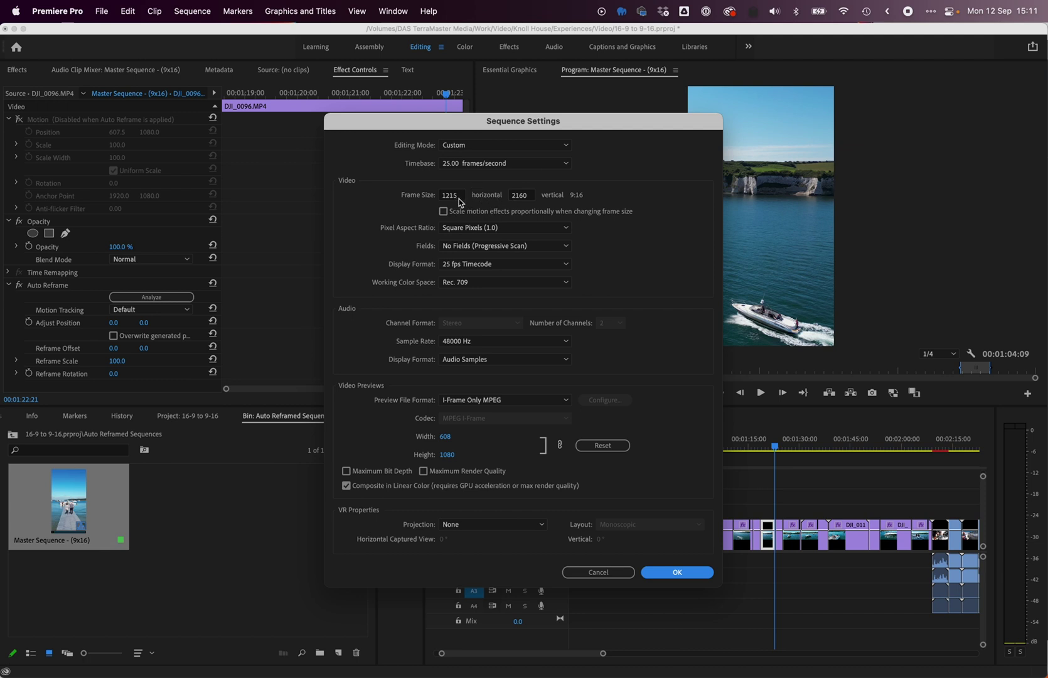
pyautogui.click(461, 201)
pyautogui.press('Tab')
pyautogui.click(419, 196)
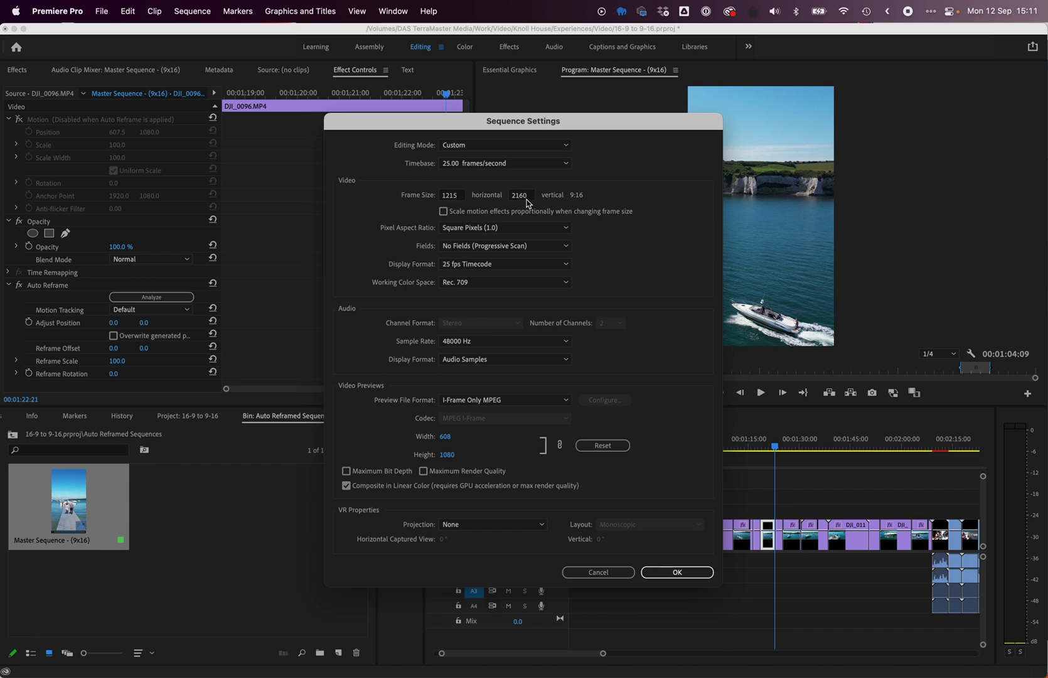
pyautogui.click(463, 197)
pyautogui.doubleClick(462, 197)
pyautogui.click(605, 199)
pyautogui.click(607, 572)
pyautogui.hscroll(15, 777, 486)
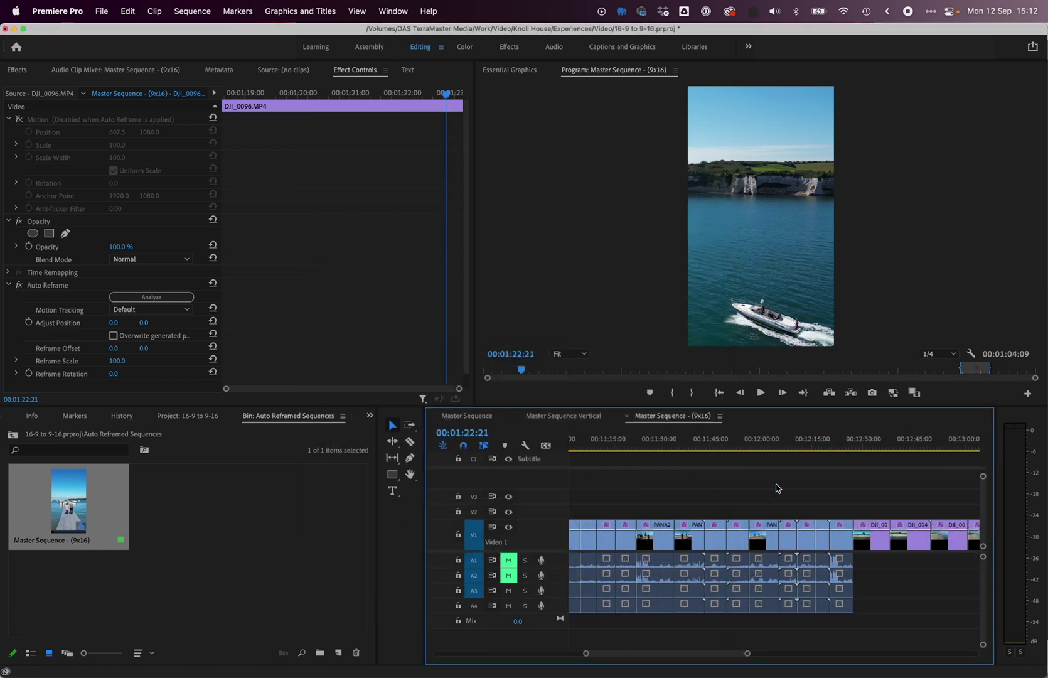
pyautogui.hscroll(10, 776, 487)
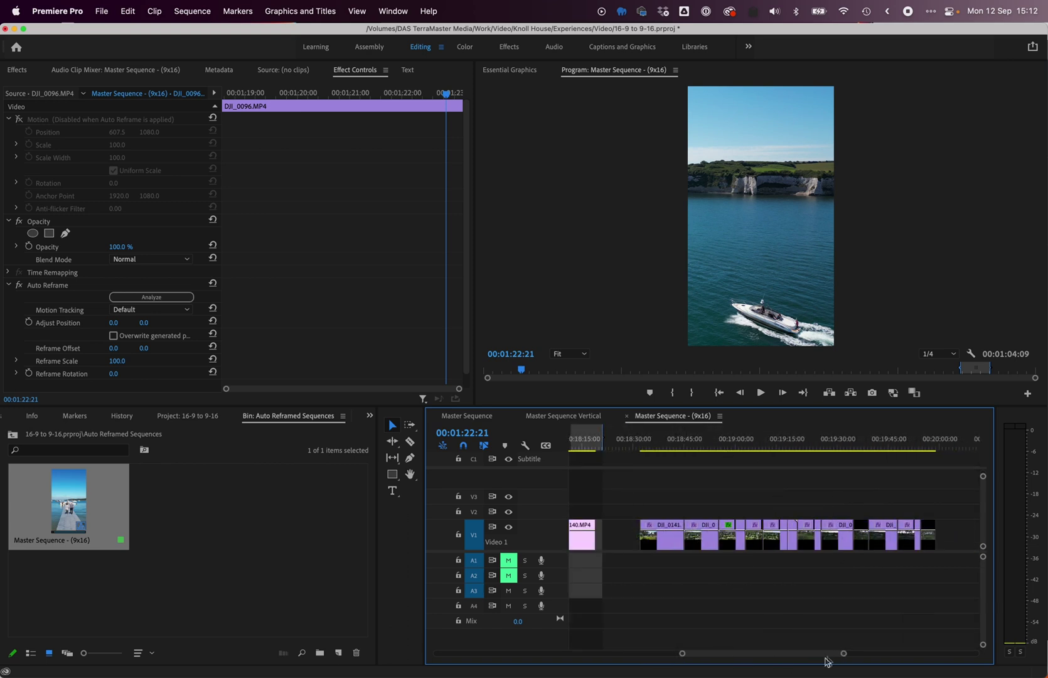
pyautogui.moveTo(843, 654); pyautogui.dragTo(929, 656)
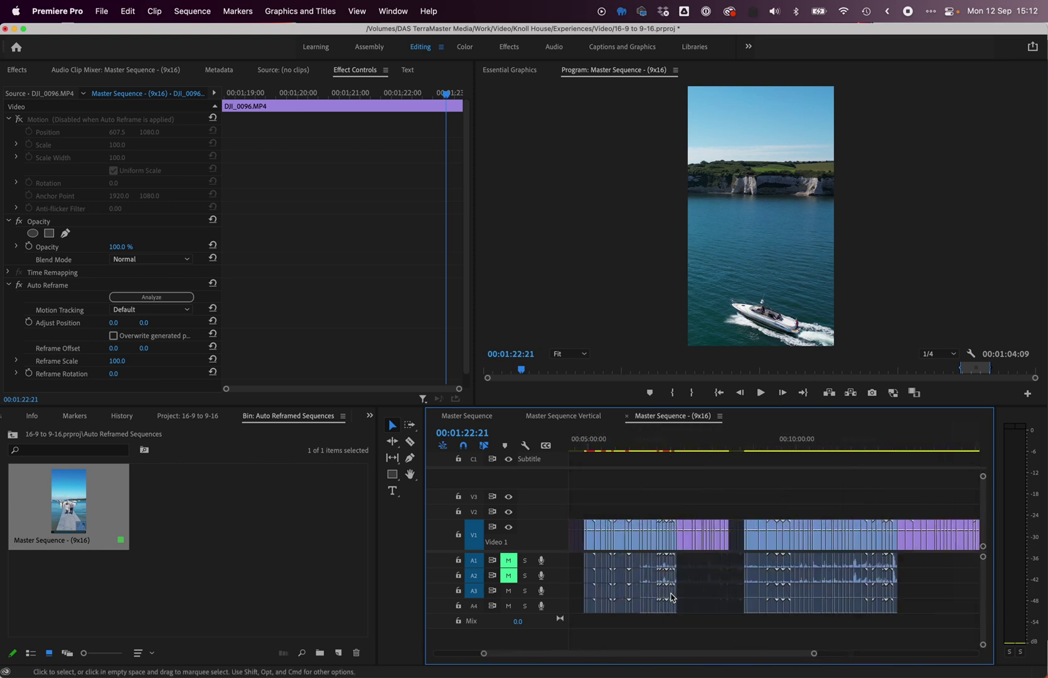